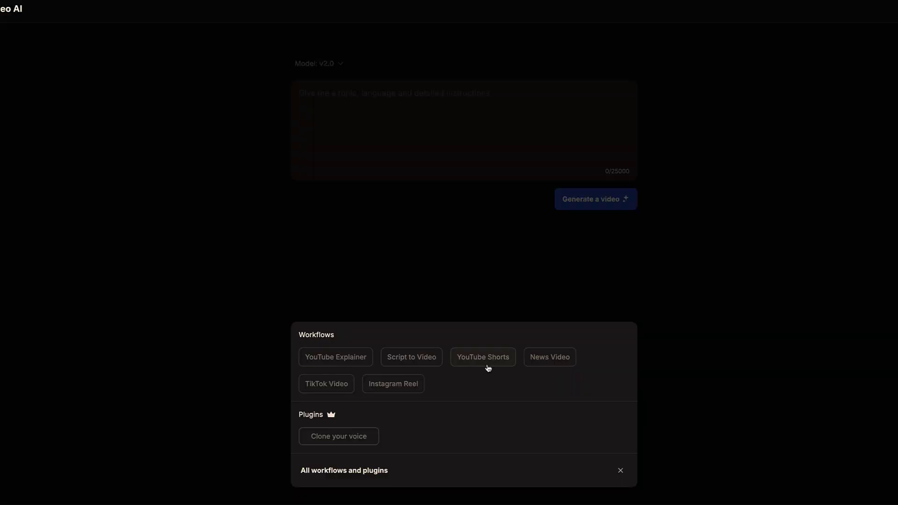
Generate a YouTube Shorts video about the benefits of the keto diet, in English.
click(341, 144)
text(Give me a YouTube shorts vi)
text(deo about the benefits fo the keto diet)
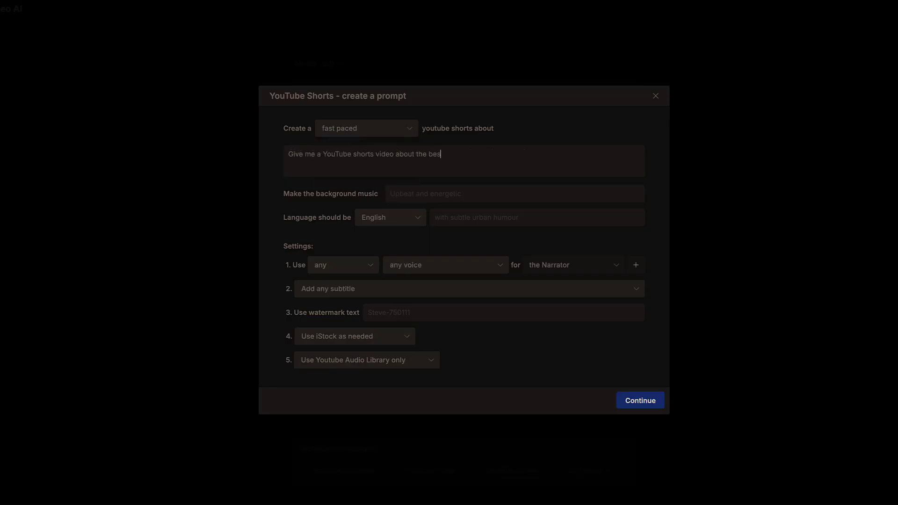
click(391, 218)
click(386, 236)
click(641, 401)
click(586, 200)
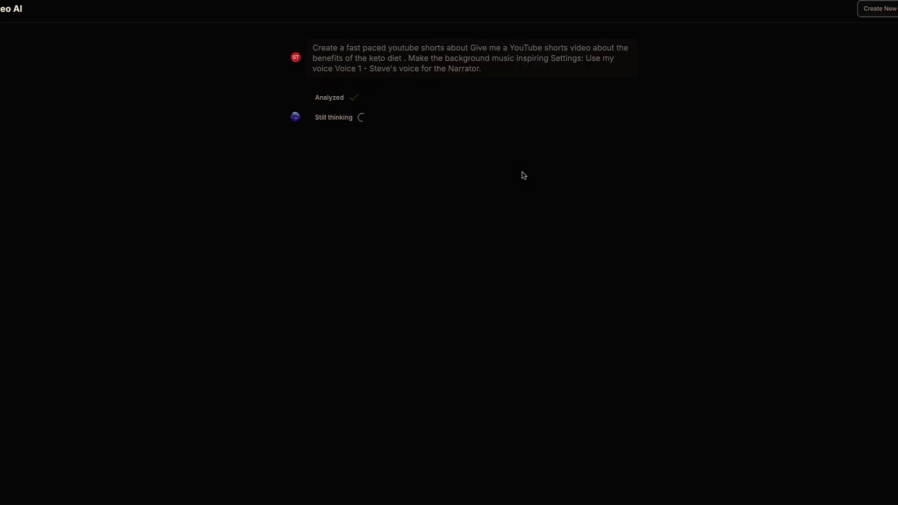
click(568, 187)
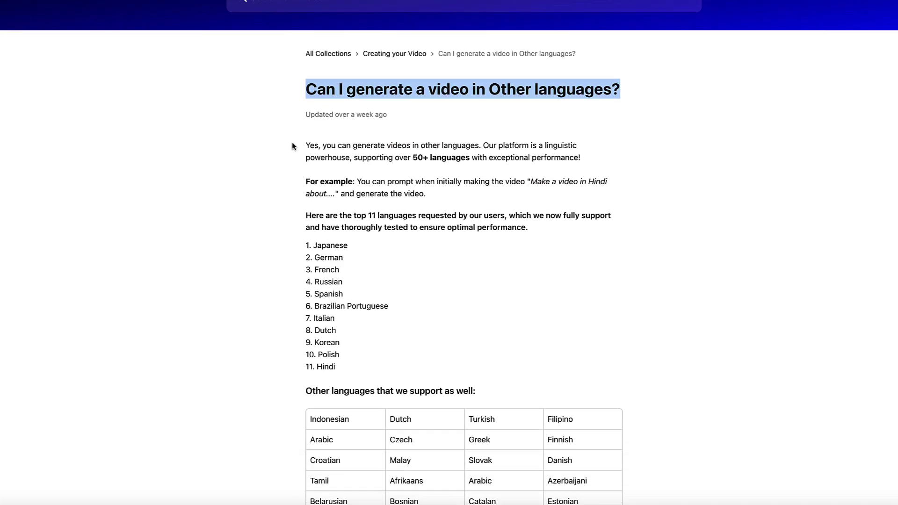
Scroll down through the help article.
scroll(293, 147, down, 3)
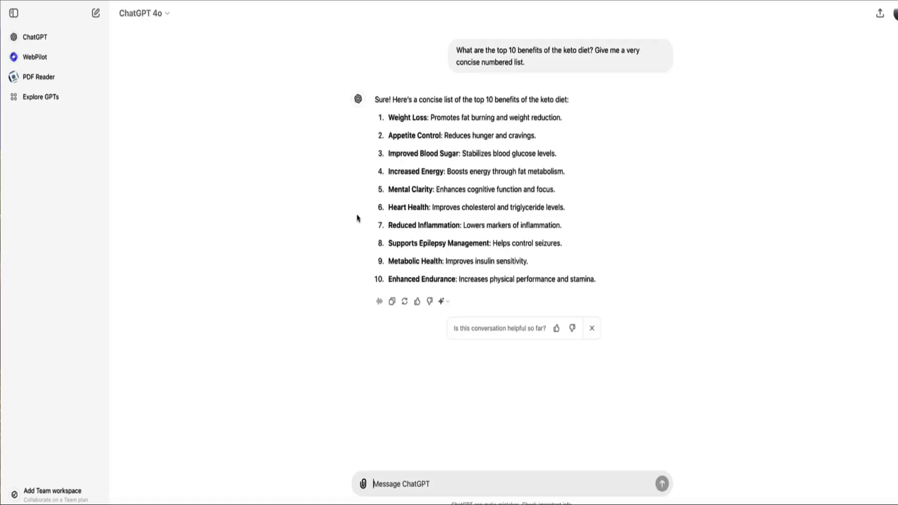
Select ChatGPT's ten-item keto benefits list, from item 10 up to Weight Loss.
drag(603, 283, 388, 118)
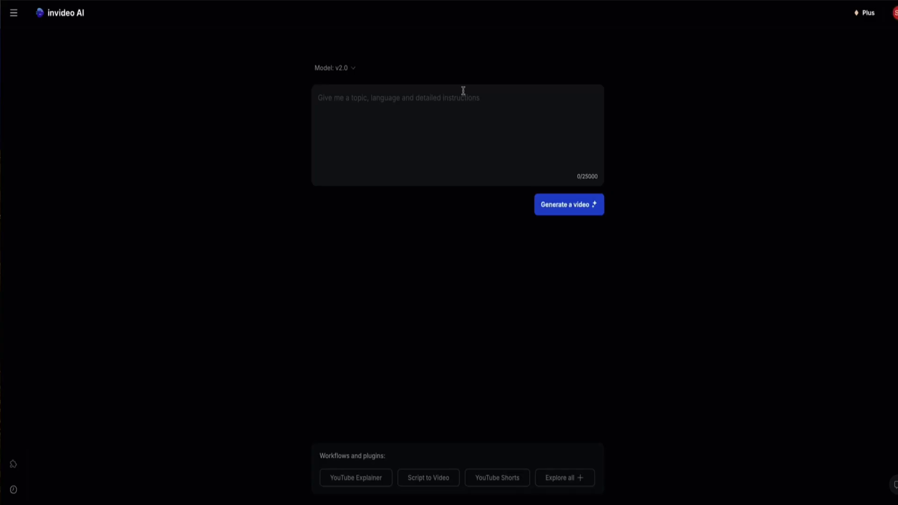
Paste the keto prompt and review its long-form request, topic, voice tone, music and subtitles.
text(Create a long form YouTube video on the top 10 health benefits of the keto diet. Use an enthusiastic, friendly, and conversational voice tone. Use some inspirational music in the background. Include subtitles.  Include the following keto health benefits: Weight Loss: Promotes fat burning and weight reduction. Appetite Control: Reduces hunger and cravings. Improved Blood Sugar: Stabilizes blood glucose levels. Increased Energy: Boosts energy through fat metabolism. Mental Clarity: Enhances cognitive function and focus. Heart Health: Improves cholesterol and triglyceride levels. Reduced Inflammation: Lowers markers of inflammation. Supports Epilepsy Management: Helps control seizures. Metabolic Health: Improves insulin sensitivity. Enhanced Endurance: Increases physical performance and stamina.)
scroll(344, 120, down, 5)
scroll(337, 117, up, 5)
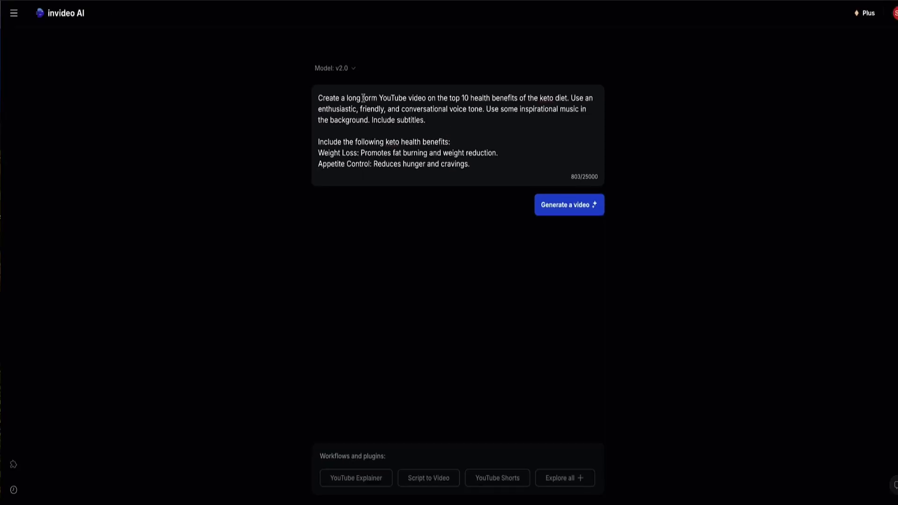
drag(347, 98, 425, 97)
click(450, 97)
mouse_move(448, 98)
mouse_down()
mouse_move(569, 98)
mouse_move(475, 109)
mouse_move(482, 105)
mouse_up()
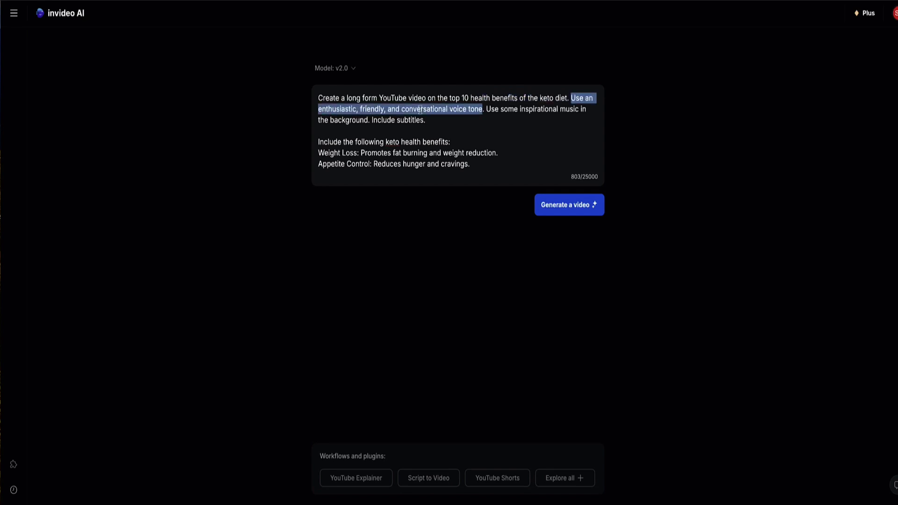
click(487, 109)
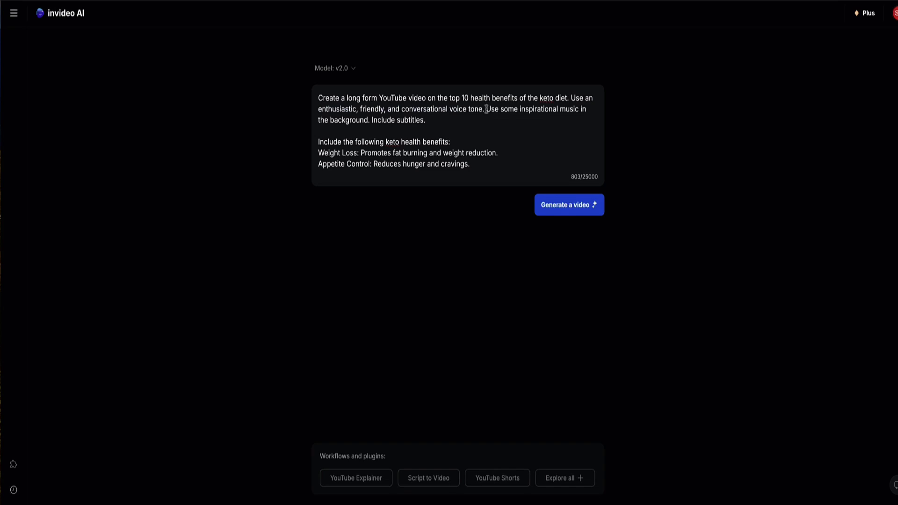
drag(487, 109, 425, 117)
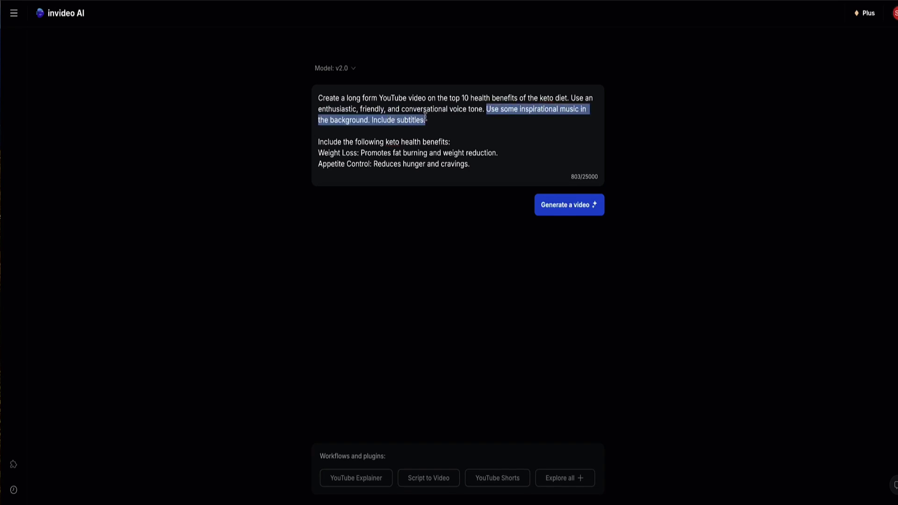
click(426, 118)
Review the prompt's list of ten keto benefits and generate the long-form video.
scroll(426, 118, down, 1)
drag(318, 114, 457, 115)
scroll(368, 128, up, 1)
click(361, 129)
scroll(327, 126, down, 1)
drag(320, 125, 393, 167)
click(545, 159)
scroll(546, 153, up, 5)
scroll(545, 153, down, 5)
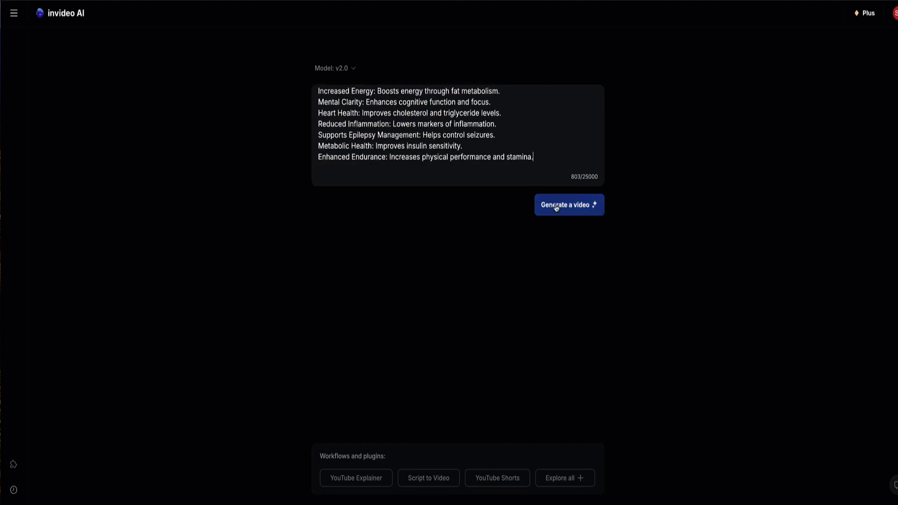
click(556, 208)
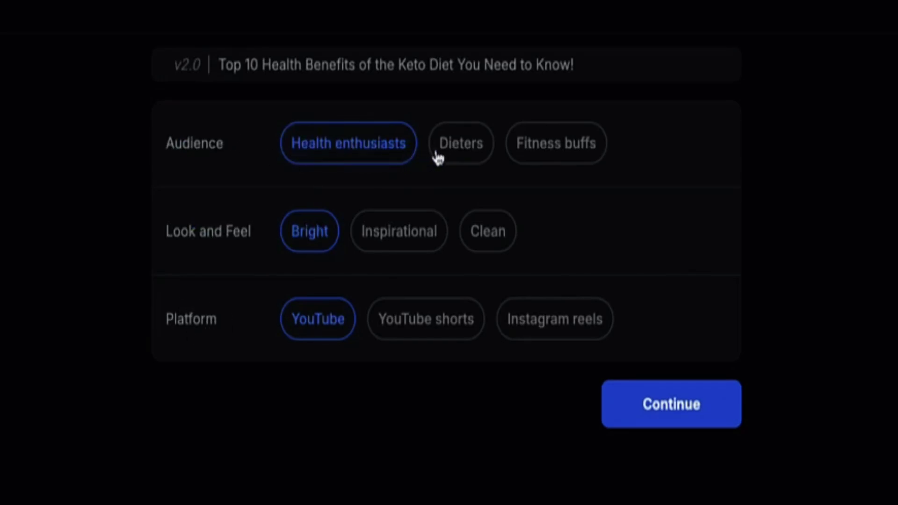
Target the Fitness buffs audience with an Inspirational look on YouTube and continue.
click(451, 153)
click(566, 156)
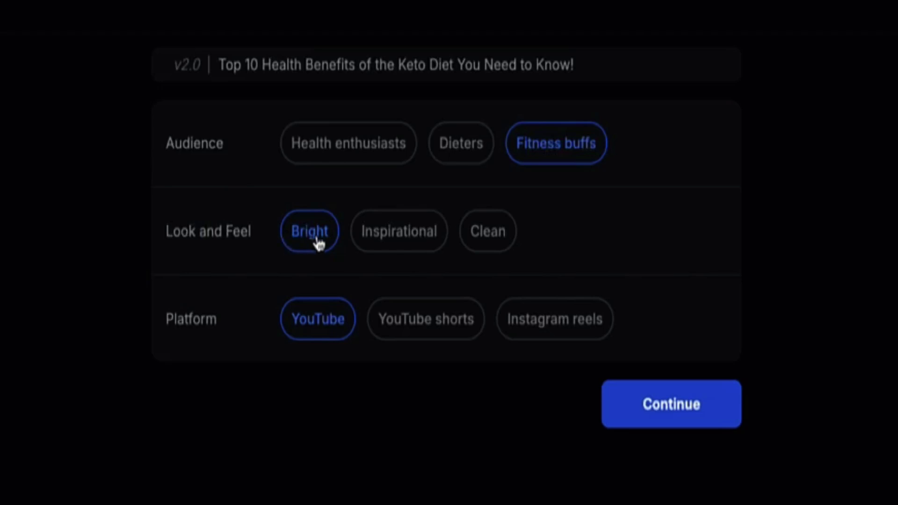
click(416, 240)
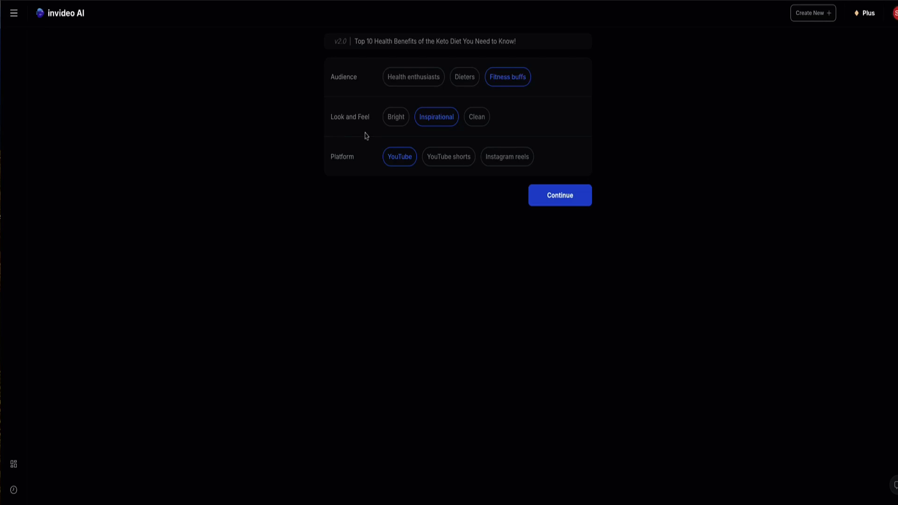
click(557, 194)
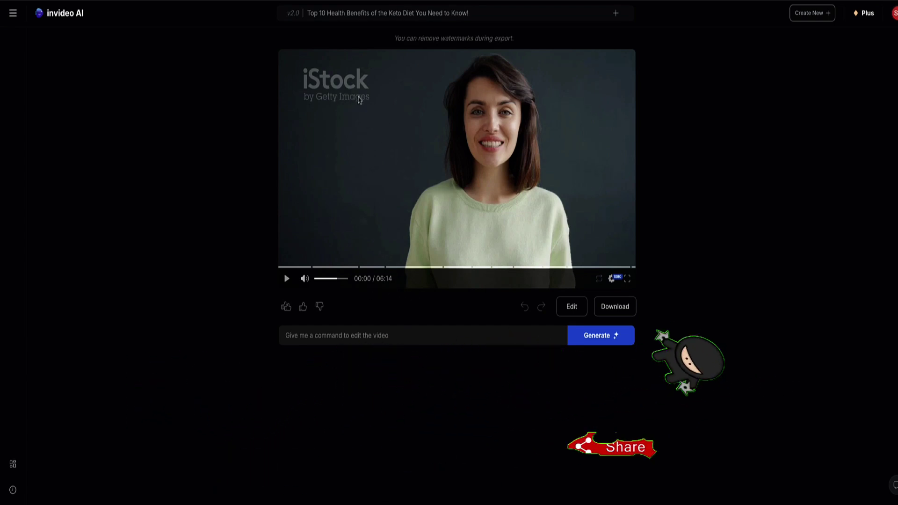
Point out the watermark-removal note, then play the finished 06:14 keto video.
drag(514, 40, 395, 40)
click(389, 42)
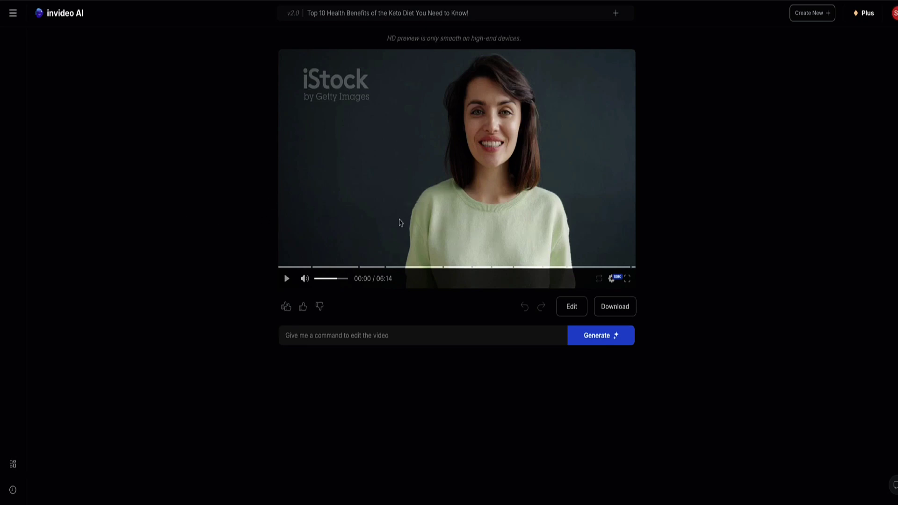
click(285, 280)
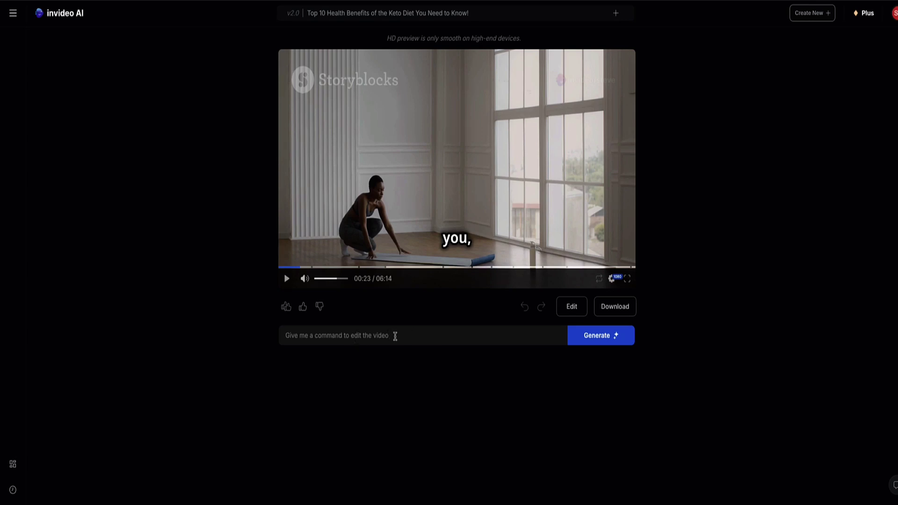
Submit the edit command 'change the language to Portuguese' and pause the translated preview.
click(395, 337)
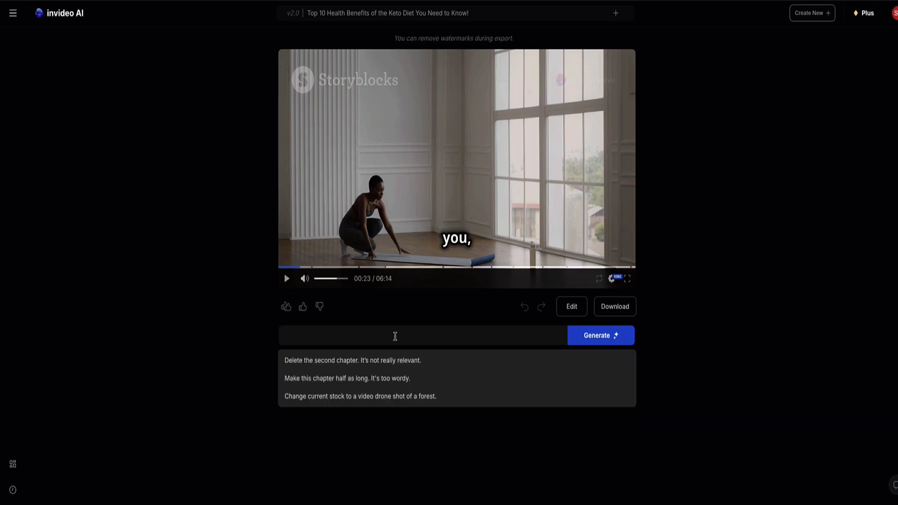
text(change the language to Portuguese)
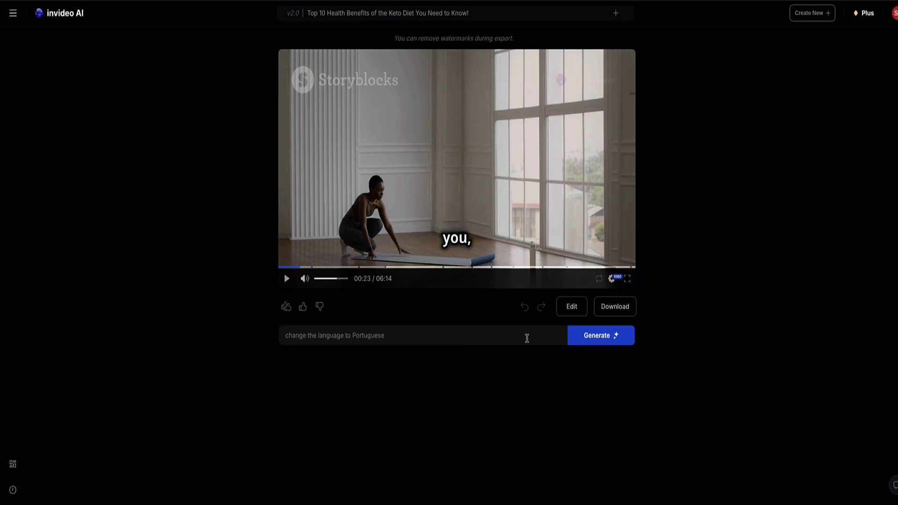
click(582, 337)
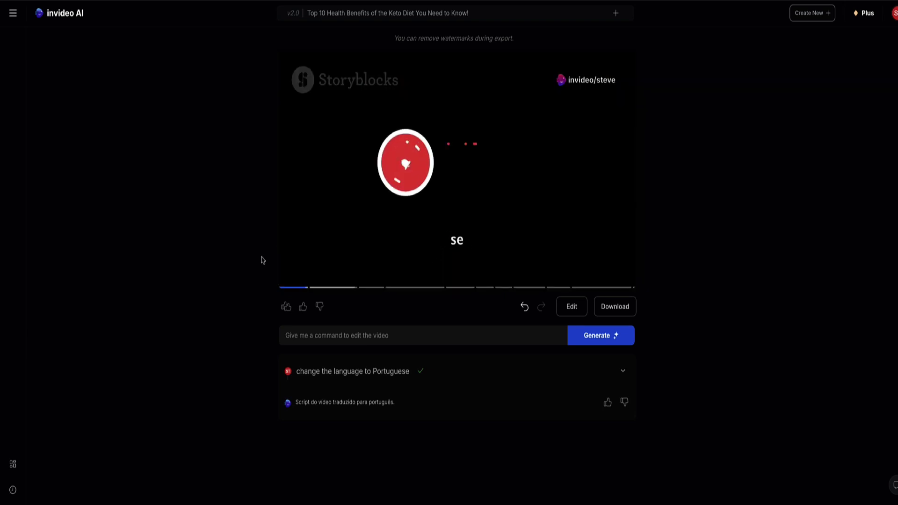
mouse_move(287, 278)
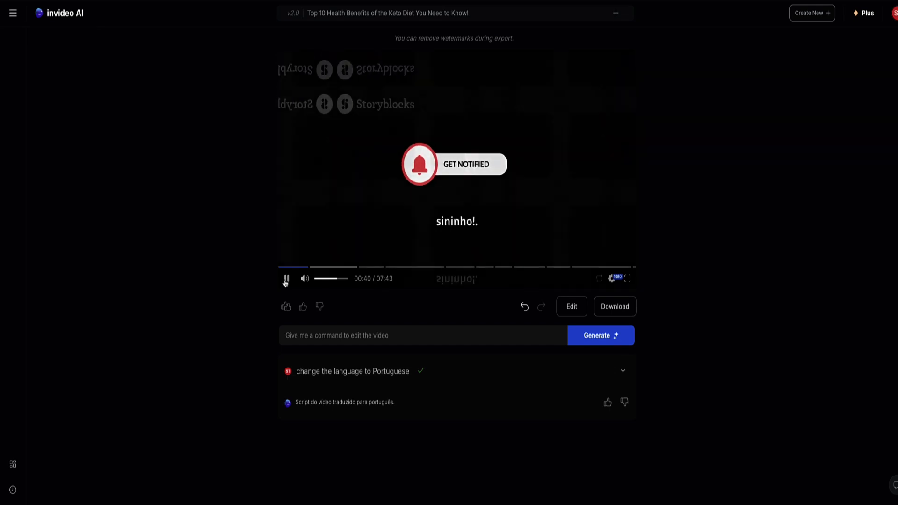
click(286, 279)
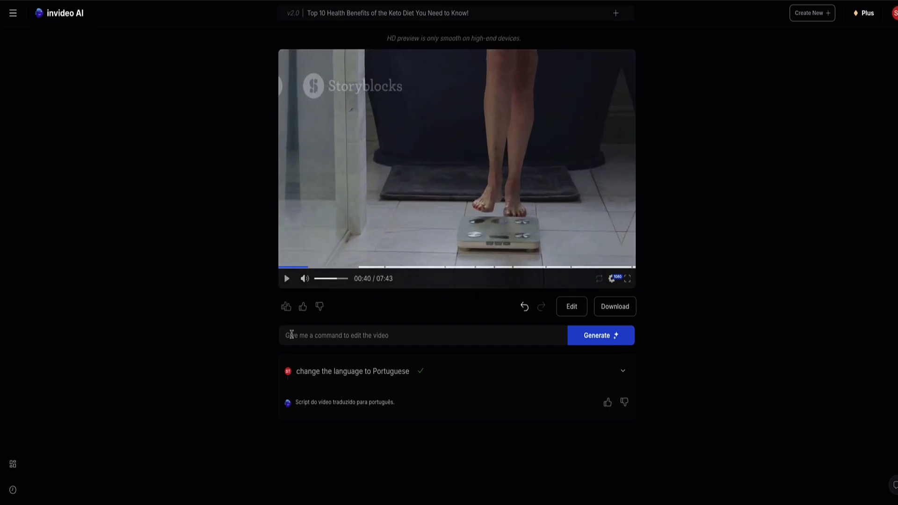
Submit the edit command 'Change the voice to Japanes' and pause the Japanese preview.
click(291, 335)
text(Change the voice to Japanese)
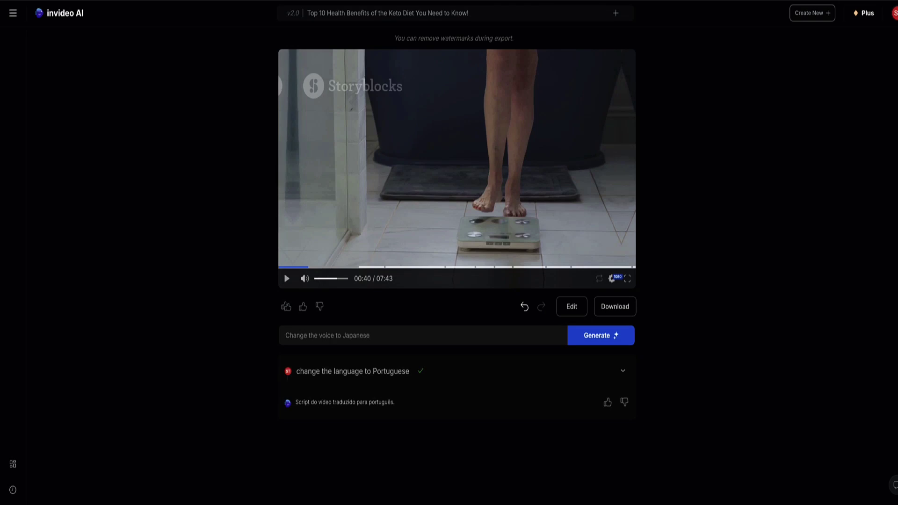
click(589, 345)
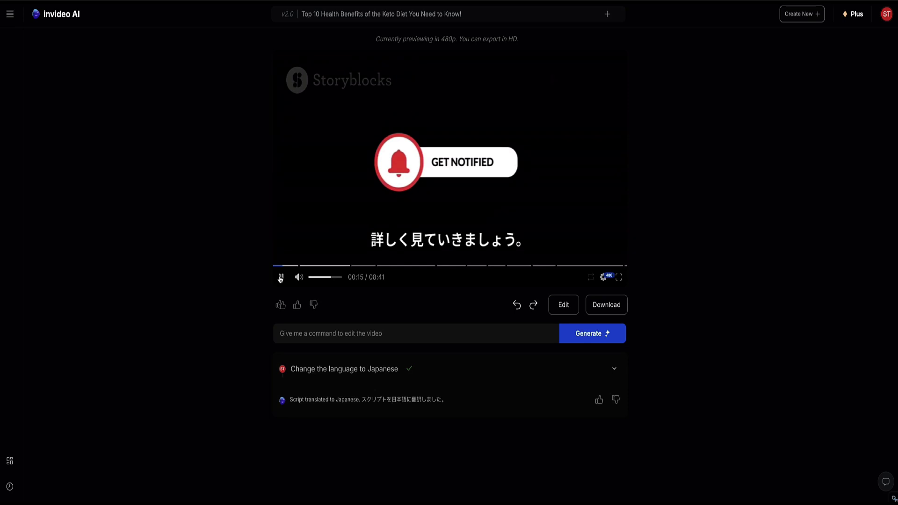
click(281, 277)
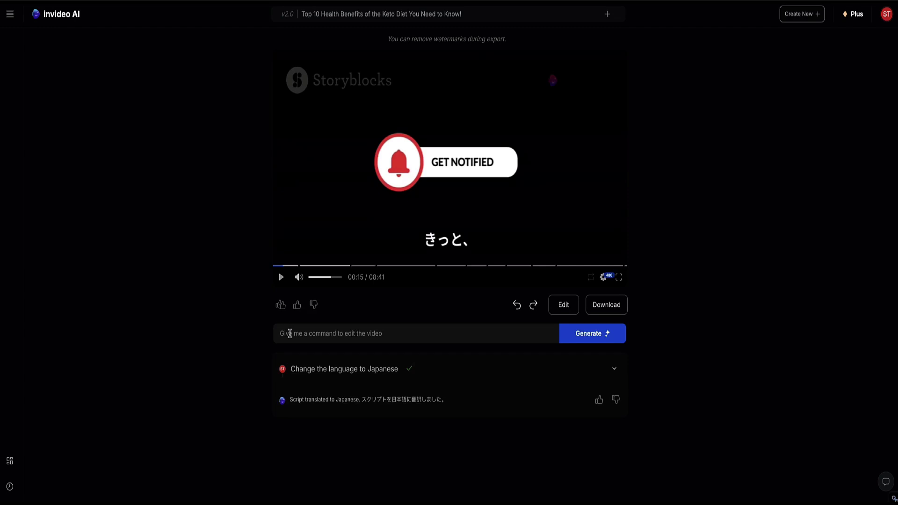
Switch the video back to English, then pause and rewind the preview to the start.
click(290, 333)
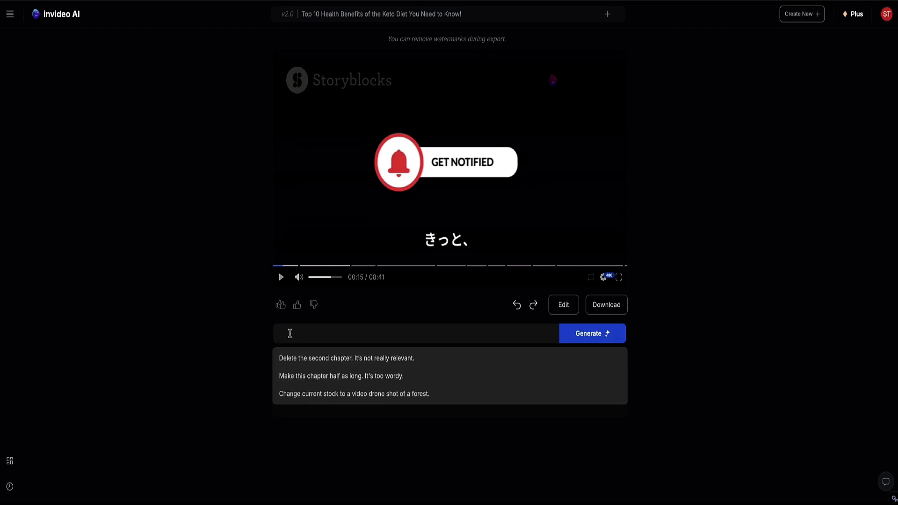
text(Change the language back to E)
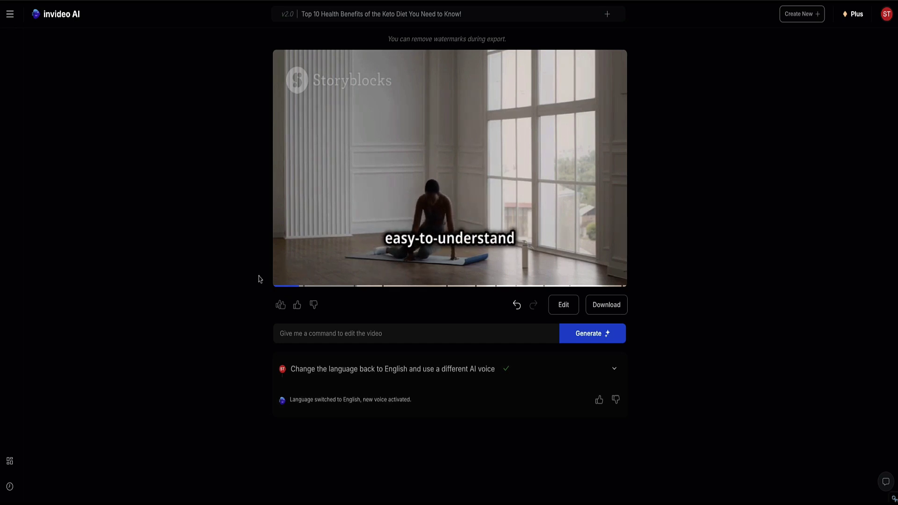
mouse_move(279, 281)
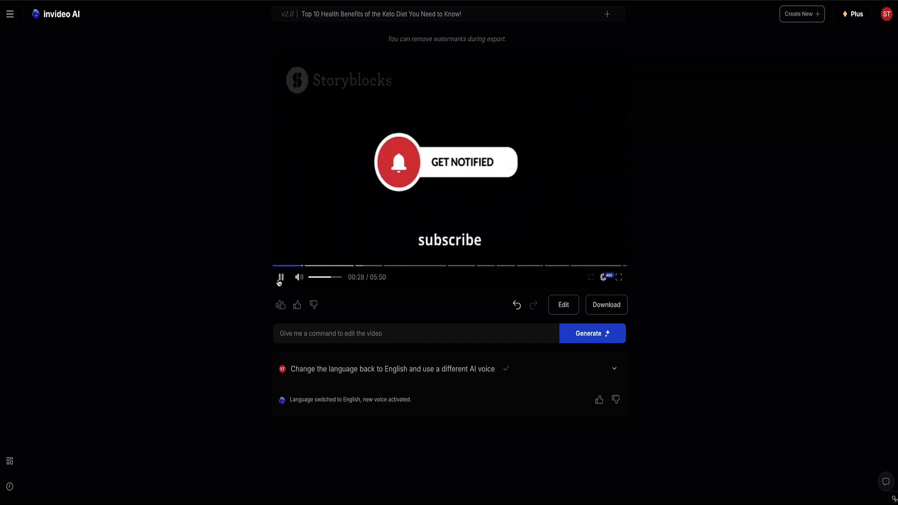
click(280, 278)
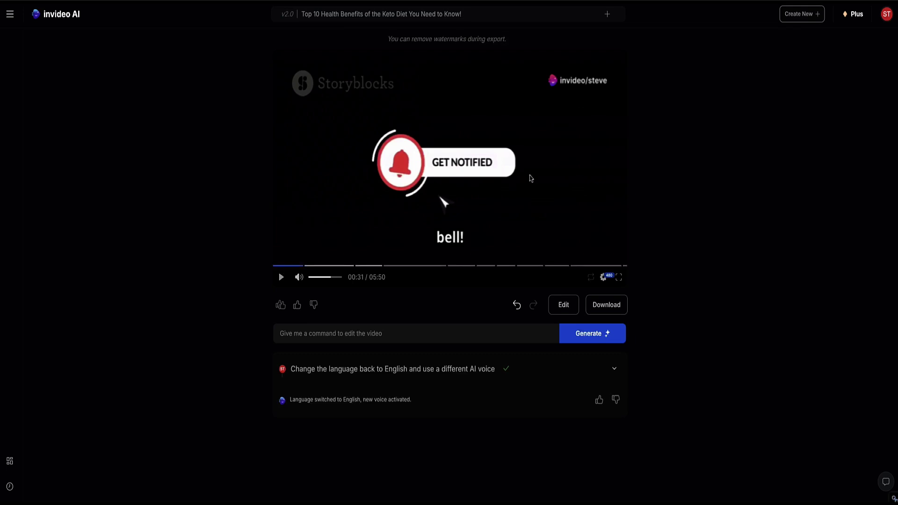
click(286, 266)
click(271, 268)
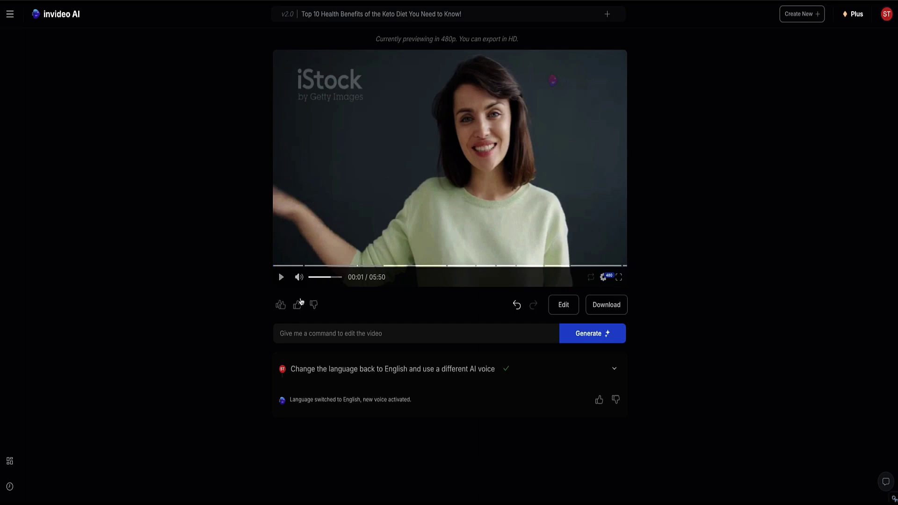
Request replacing the intro b-roll with footage about the keto diet and nutrition.
click(311, 333)
text(change the intro b-roll clip for something related to the keto diet and nutrition)
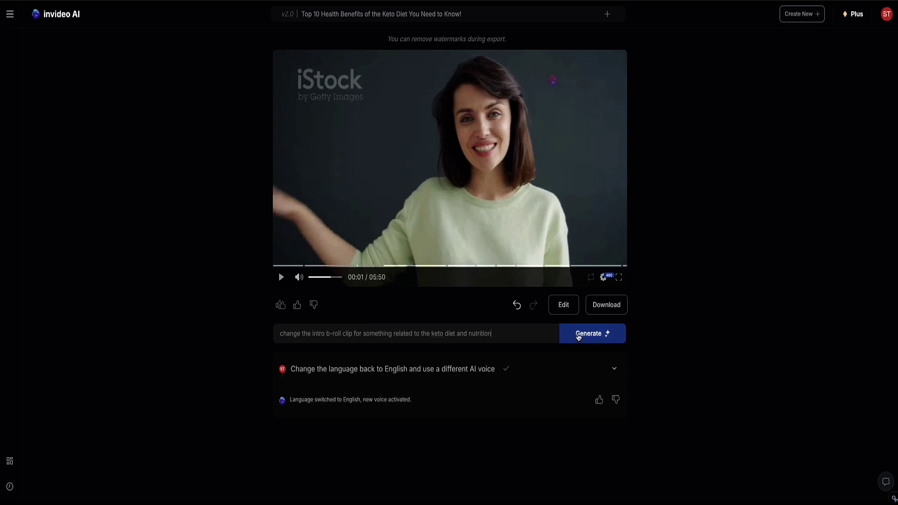
click(578, 334)
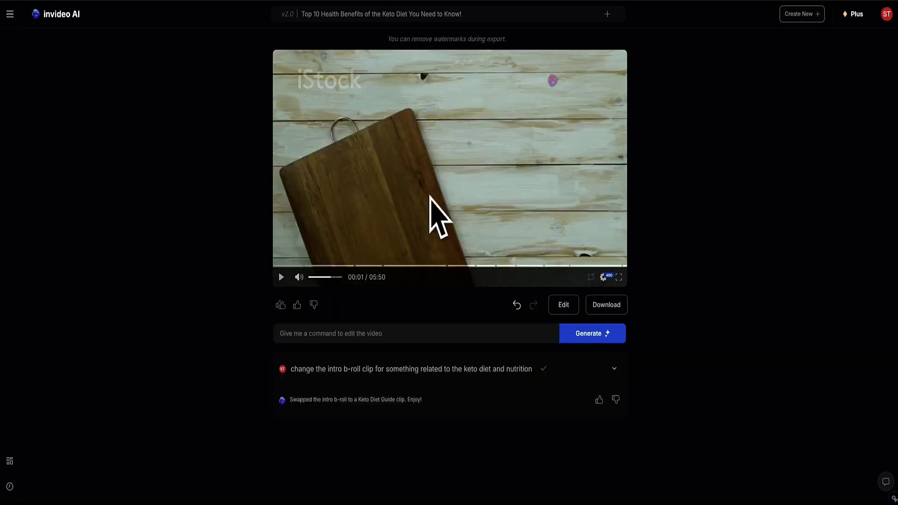
Play the new intro and pause on the doctor clip.
click(281, 277)
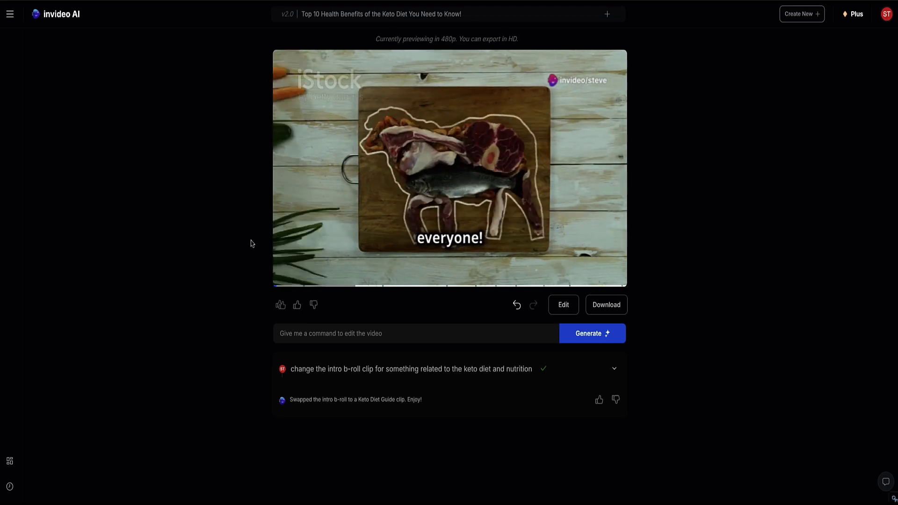
click(612, 196)
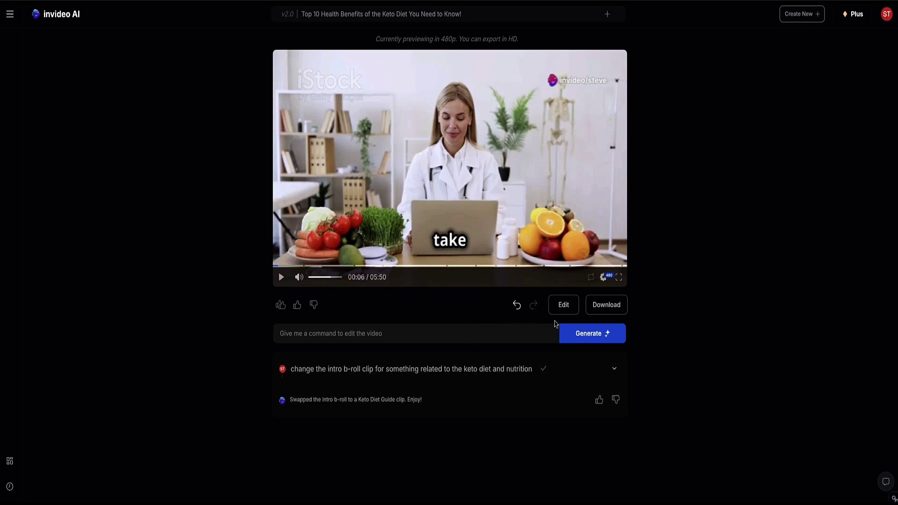
In the media editor, select the woman-by-a-tree clip and check its duration and centre settings.
click(563, 305)
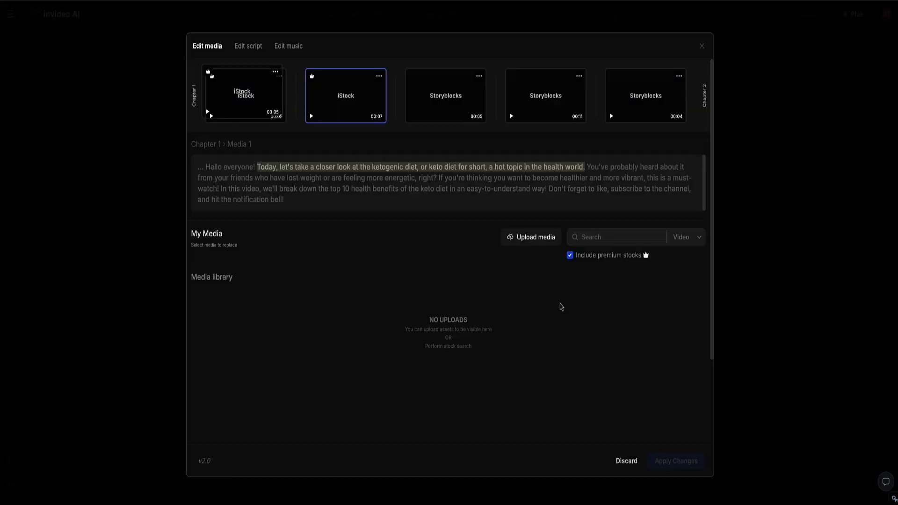
scroll(376, 91, right, 10)
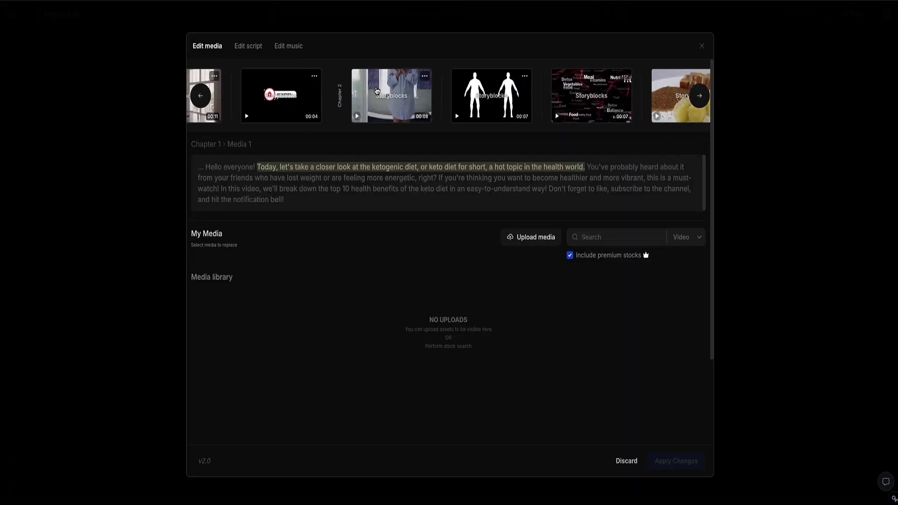
scroll(377, 91, left, 10)
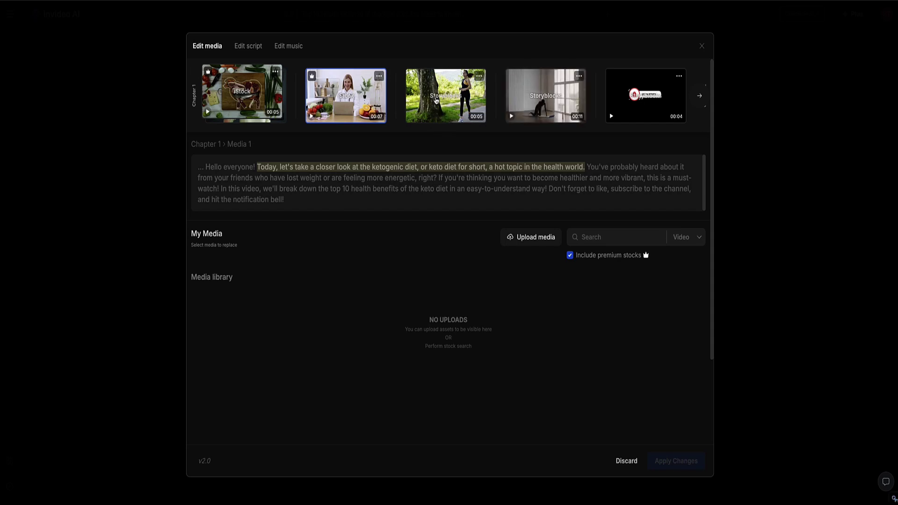
click(437, 100)
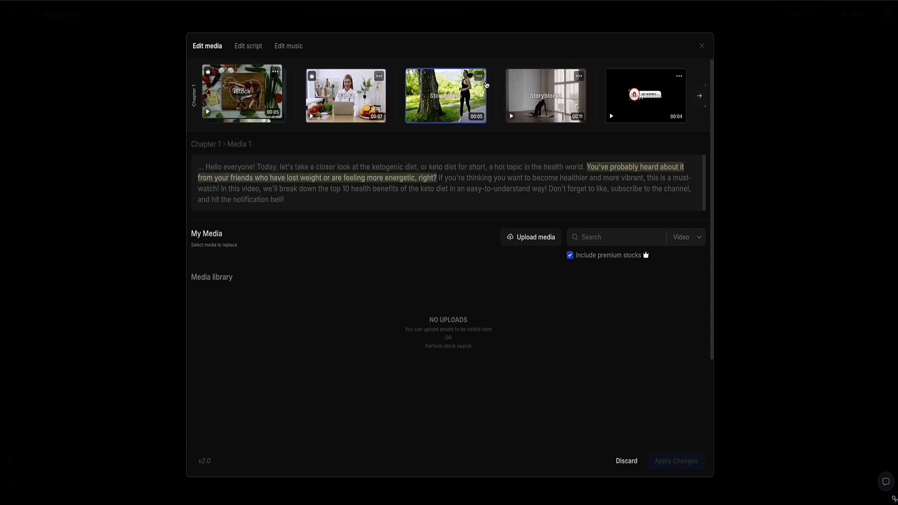
click(479, 77)
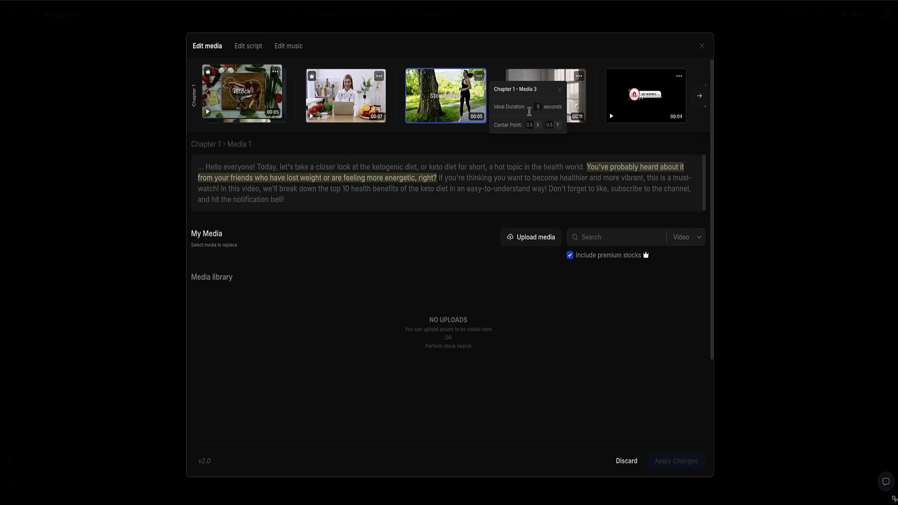
click(560, 90)
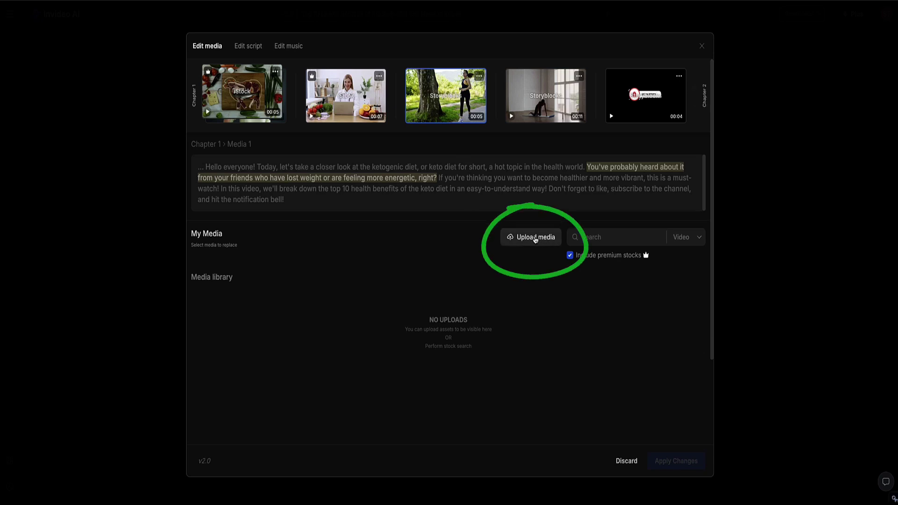
Search the stock media library for 'steak'.
click(603, 237)
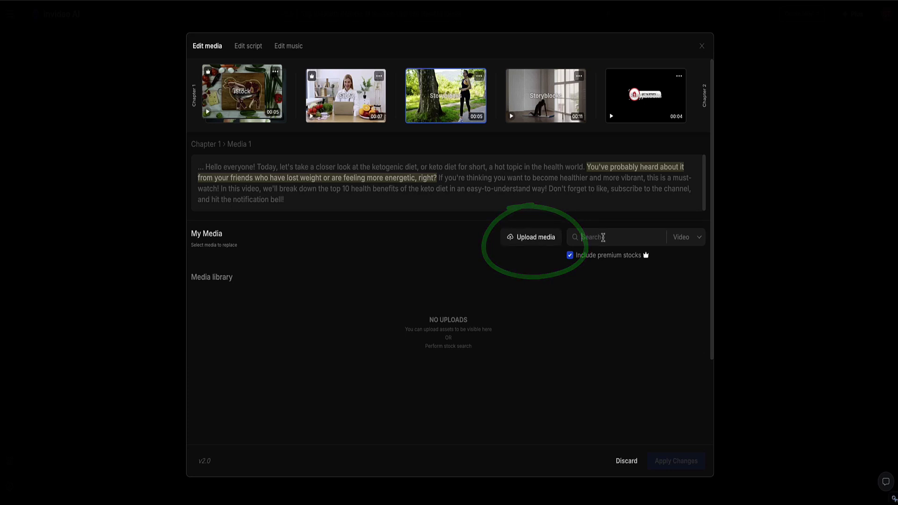
click(700, 239)
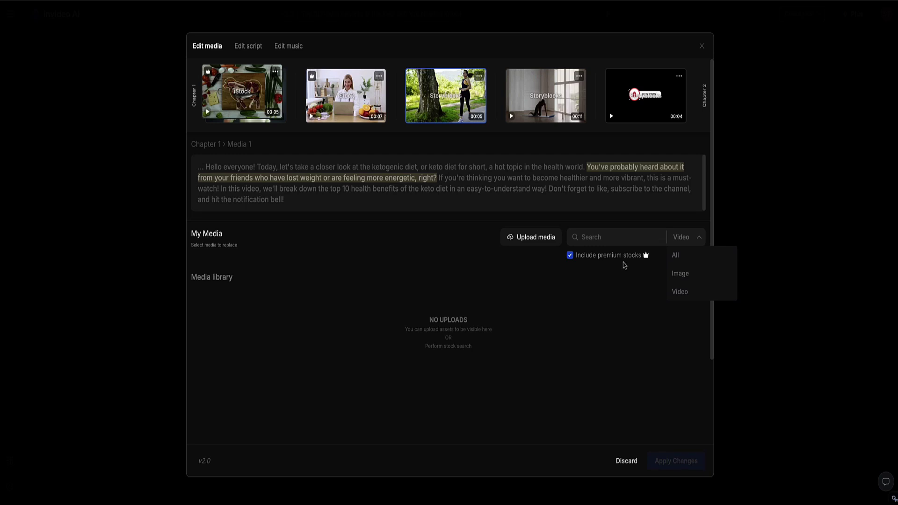
click(603, 239)
text(steak)
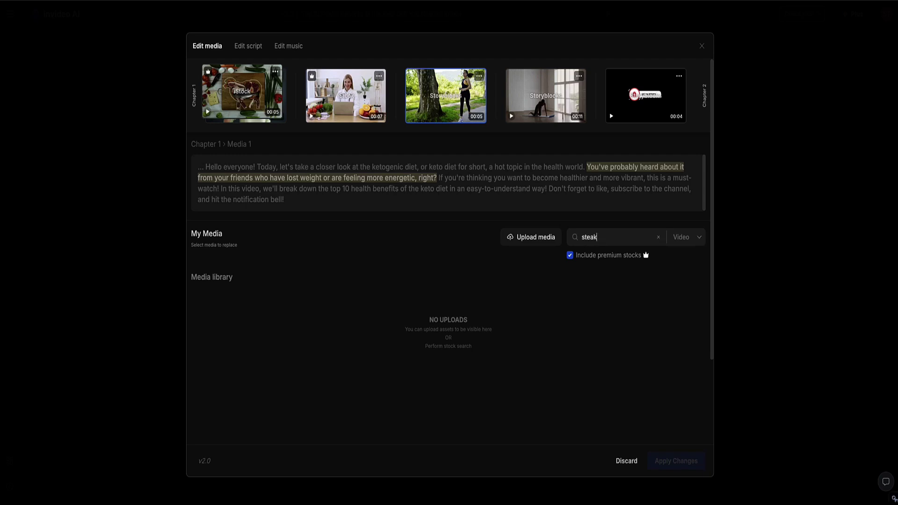
key(Return)
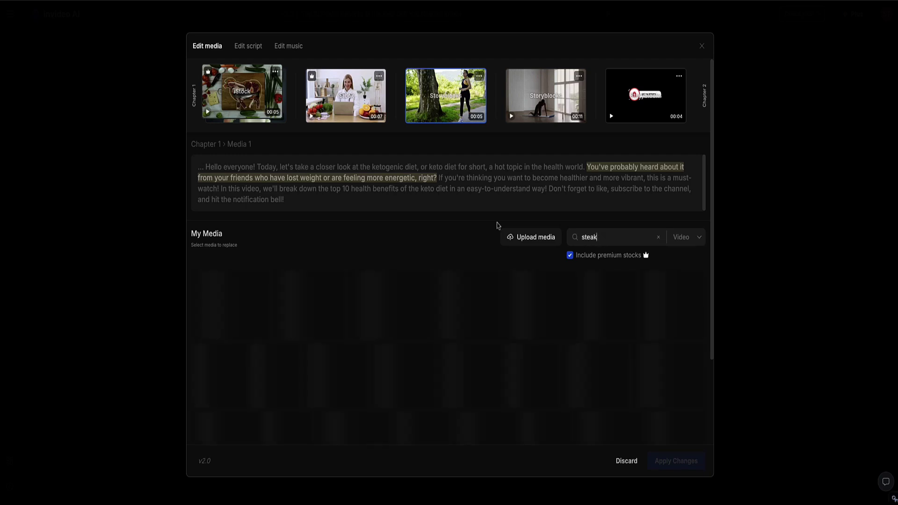
Replace the tree clip with the steak-and-salad video and apply the change.
mouse_move(421, 309)
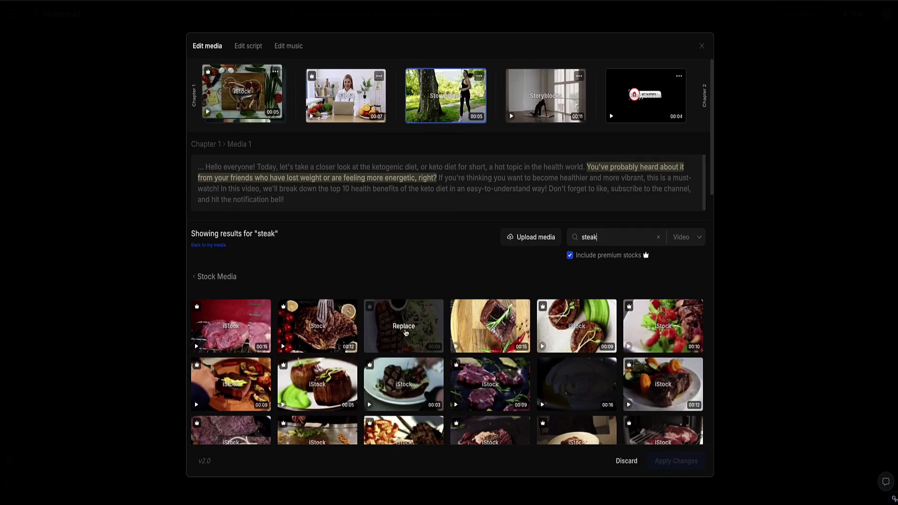
click(421, 309)
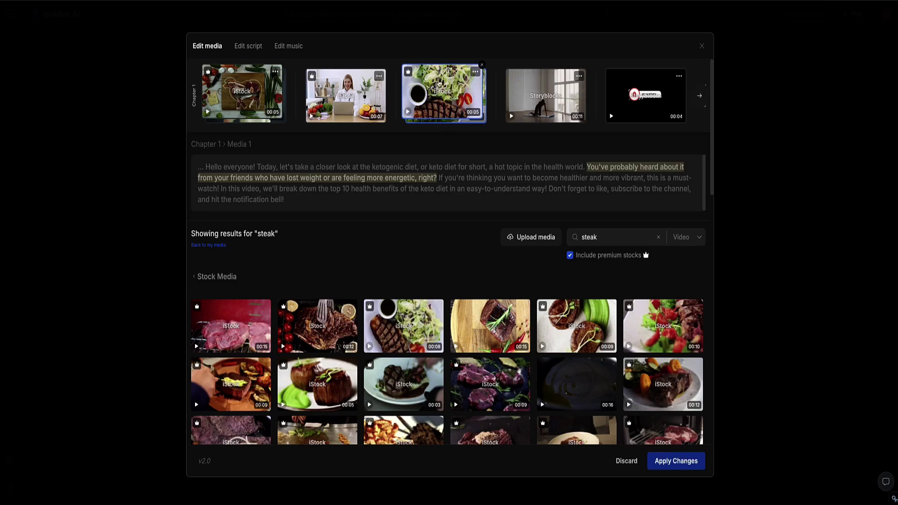
click(676, 461)
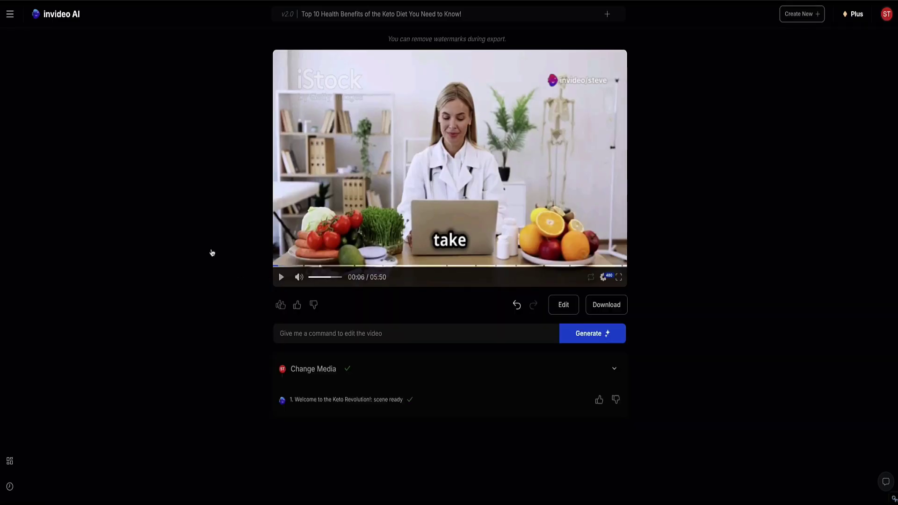
Open the Edit script tab and scroll through the Chapter 2 and 3 narration lines.
click(561, 304)
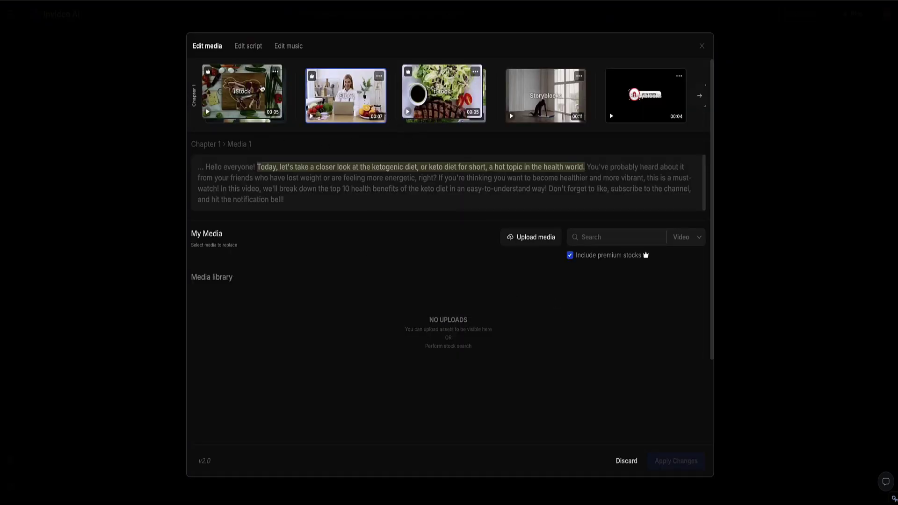
click(249, 46)
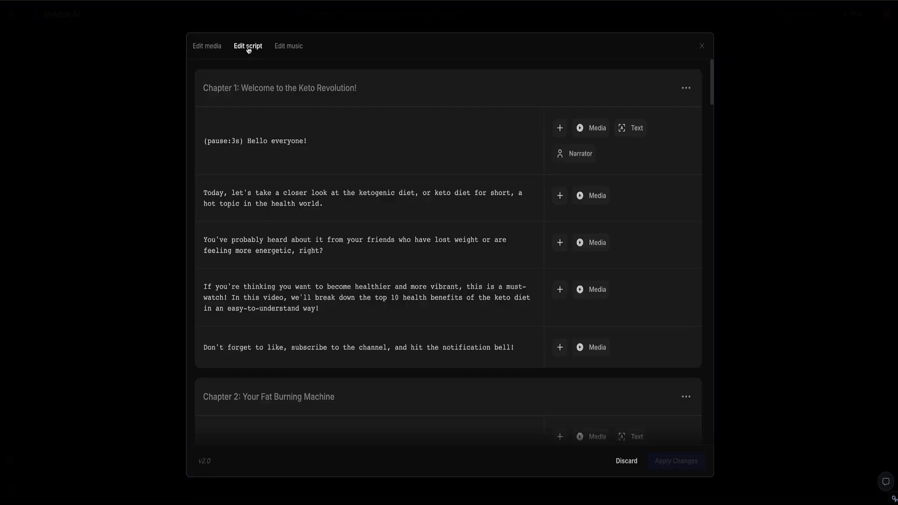
scroll(426, 142, down, 5)
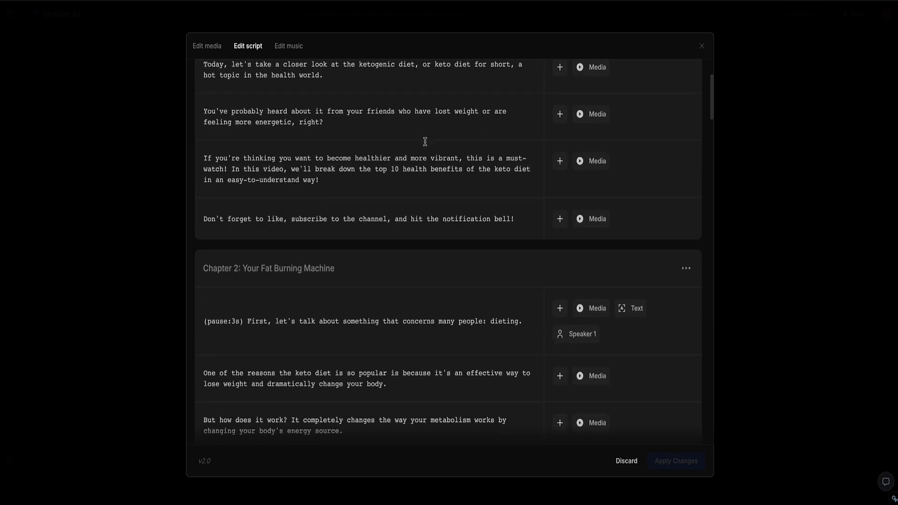
scroll(425, 142, down, 1)
drag(458, 160, 387, 162)
scroll(431, 161, down, 1)
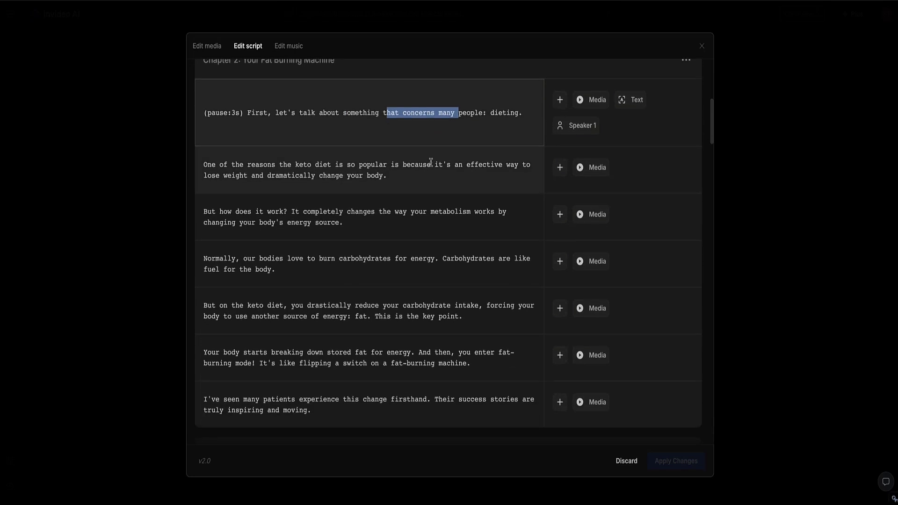
scroll(431, 162, down, 3)
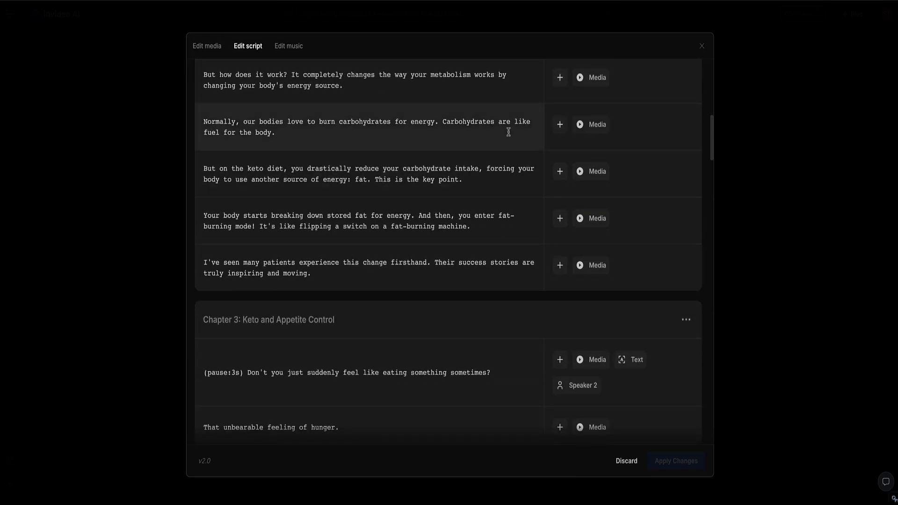
click(591, 172)
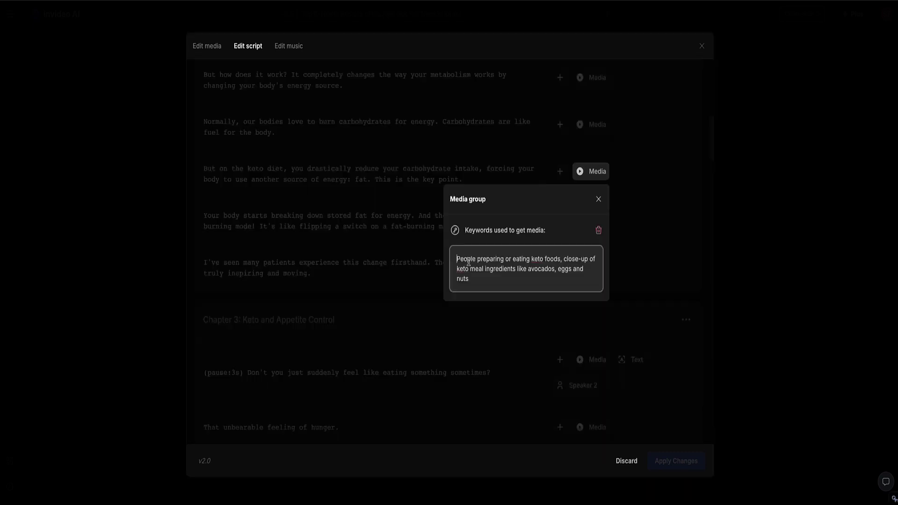
drag(484, 279, 453, 259)
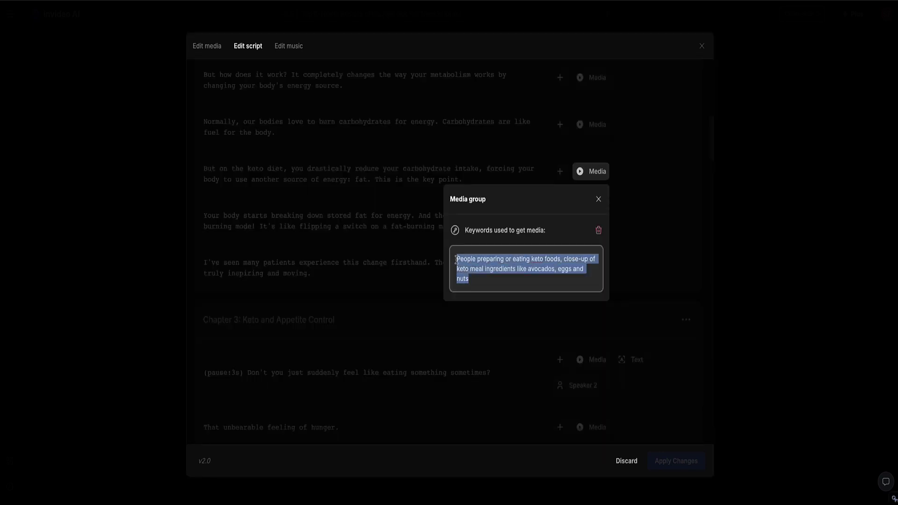
click(492, 265)
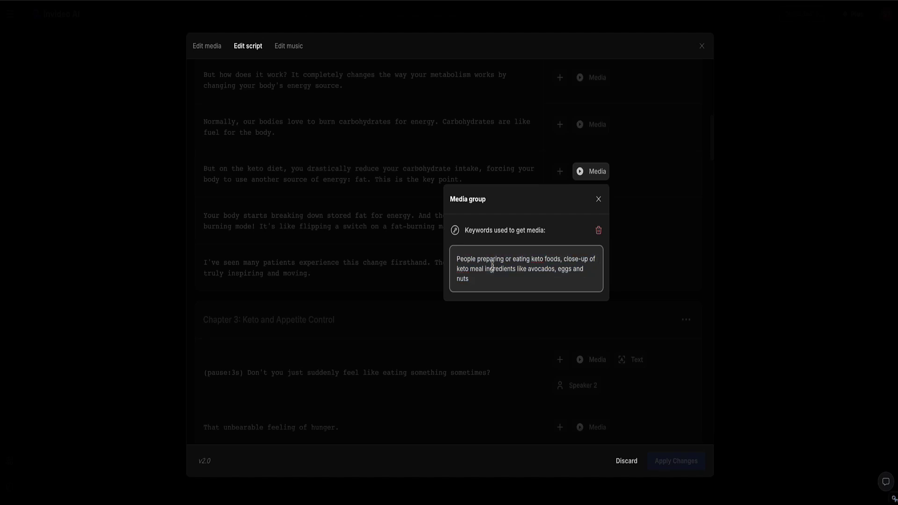
click(478, 280)
drag(478, 280, 457, 258)
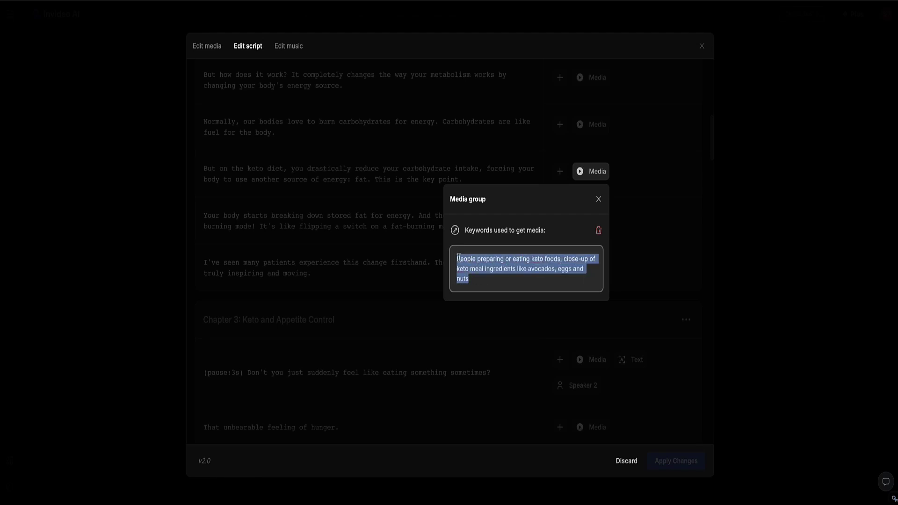
click(504, 276)
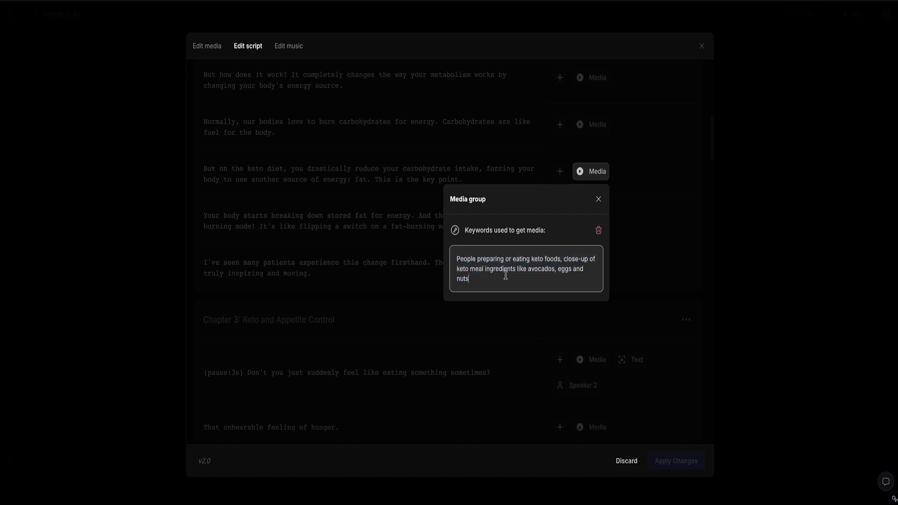
click(598, 199)
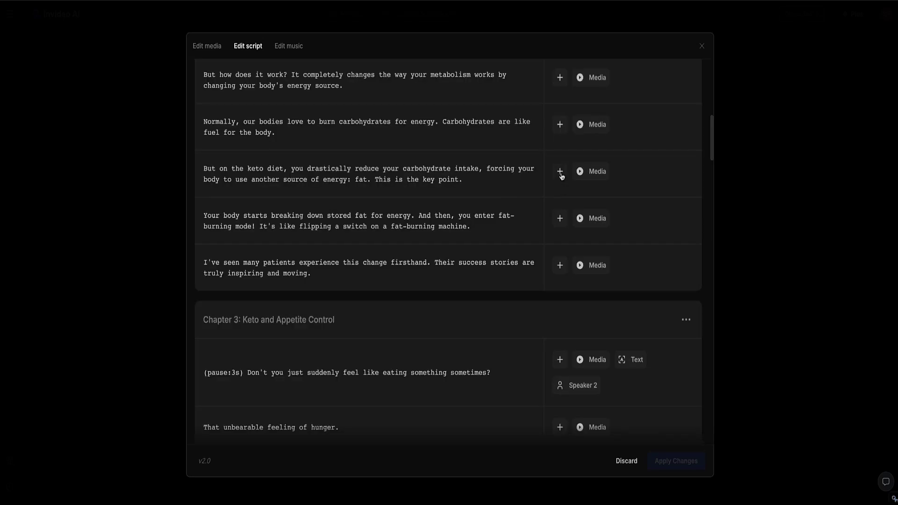
click(560, 171)
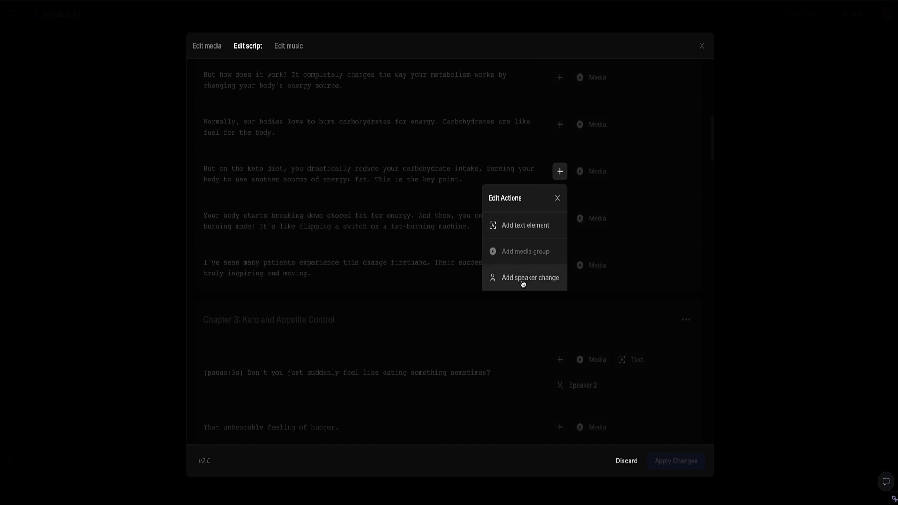
key(Escape)
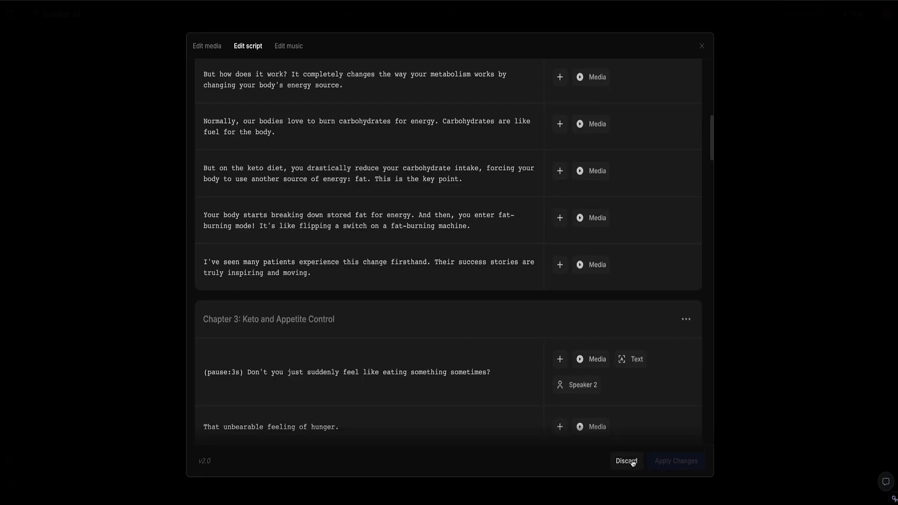
Leave the script editor, browse the Edit music library, and close it unchanged.
click(702, 46)
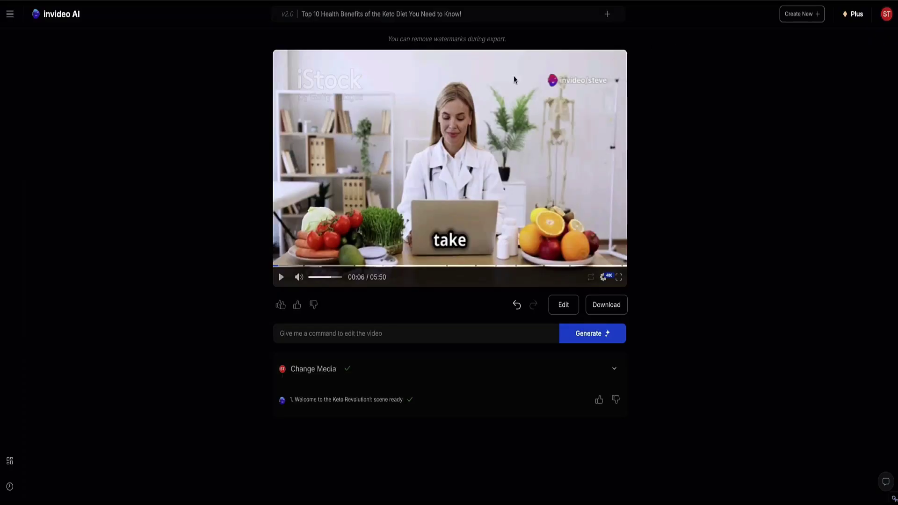
click(563, 305)
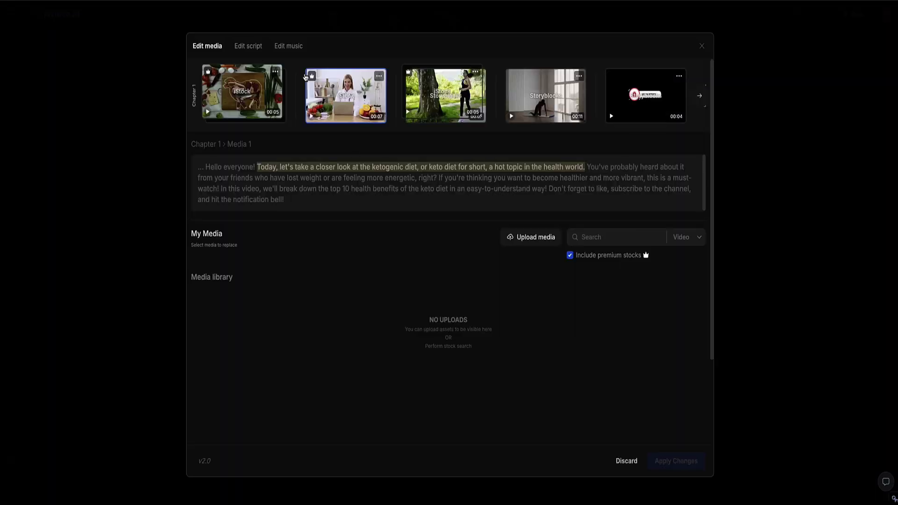
click(280, 47)
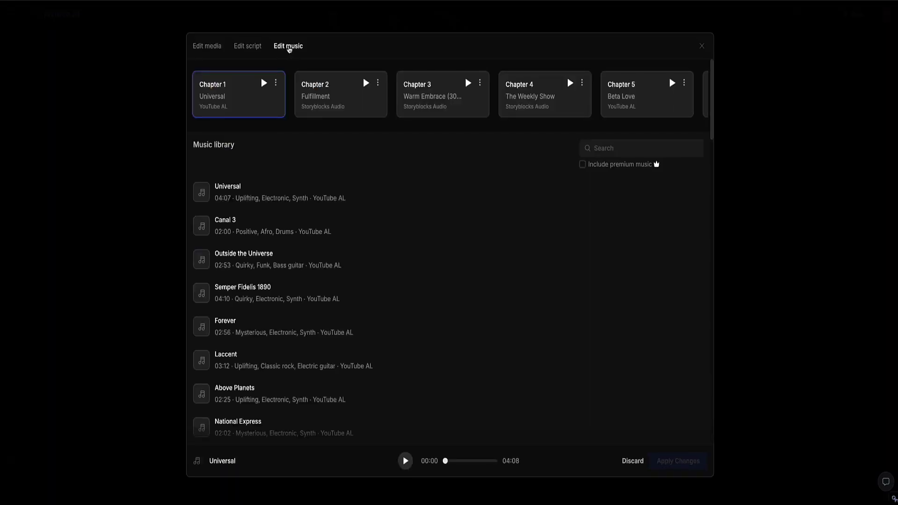
scroll(309, 230, down, 15)
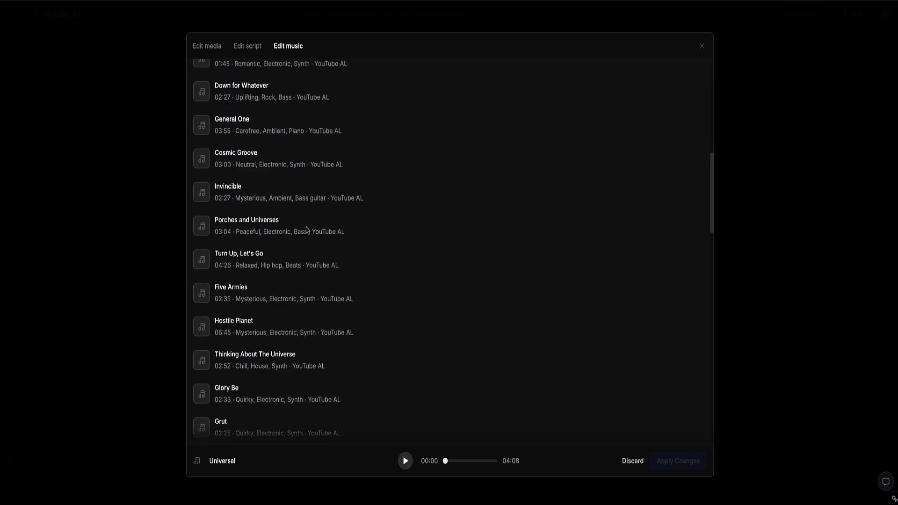
scroll(308, 230, down, 5)
scroll(309, 227, up, 20)
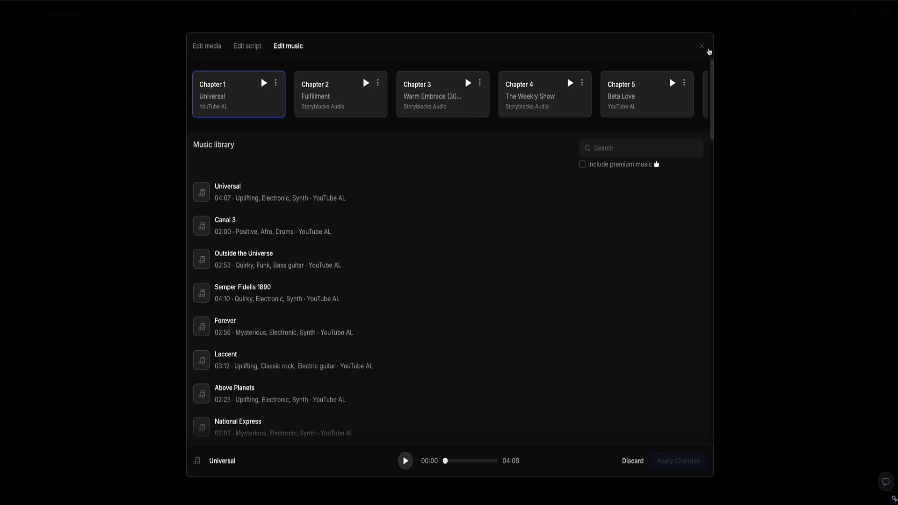
click(702, 46)
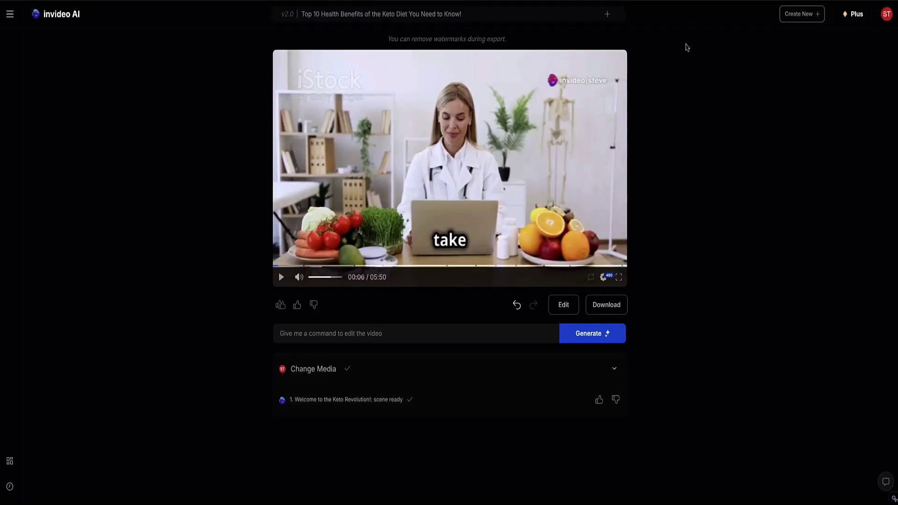
Enter the 'make the music quieter' command so Chapter 1's music volume drops to 0.35.
click(398, 337)
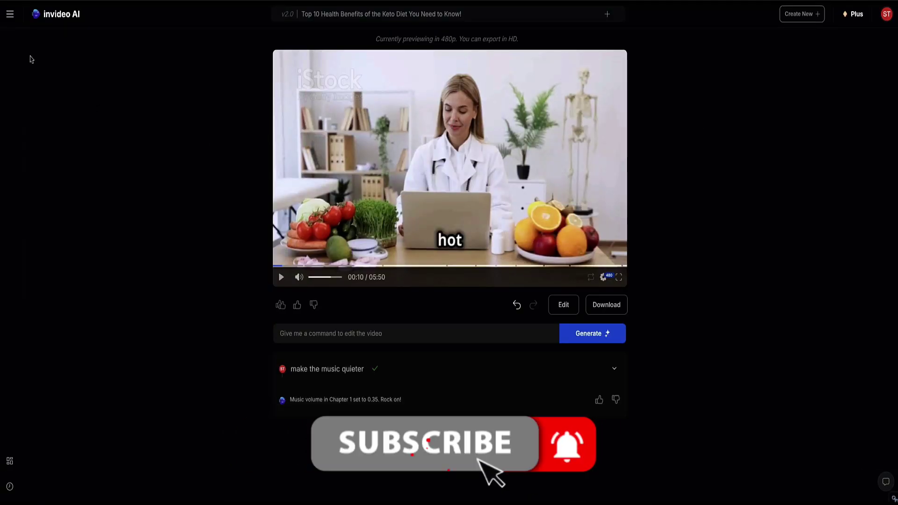
click(11, 14)
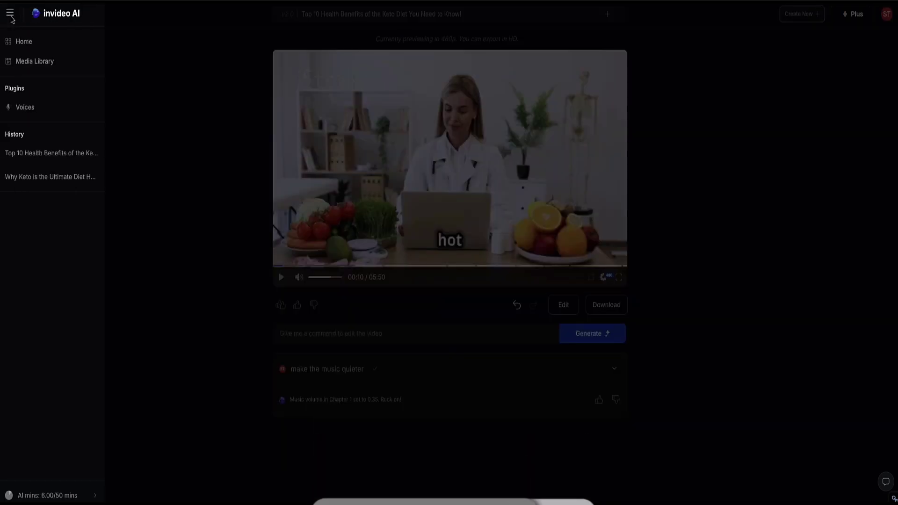
Start a new voice clone from the Voices page, reviewing the 30-second and permission requirements.
click(33, 109)
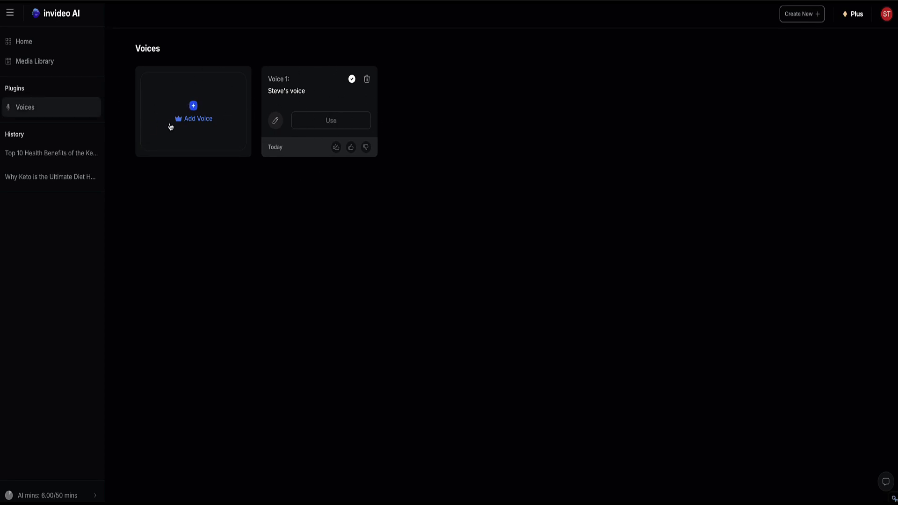
click(193, 107)
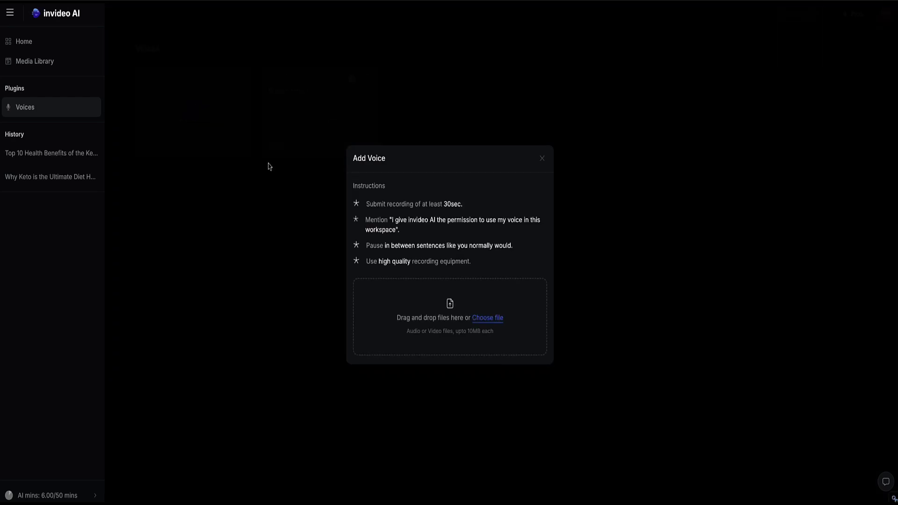
drag(468, 206, 425, 209)
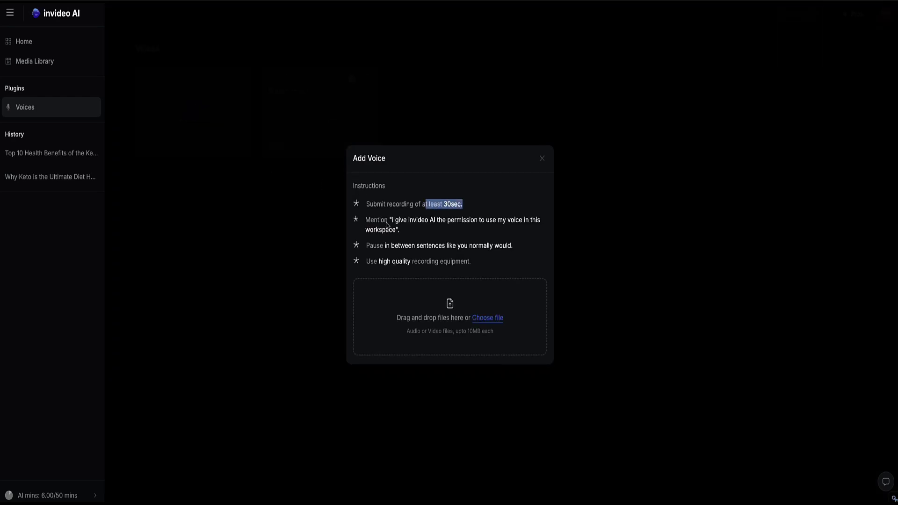
click(387, 226)
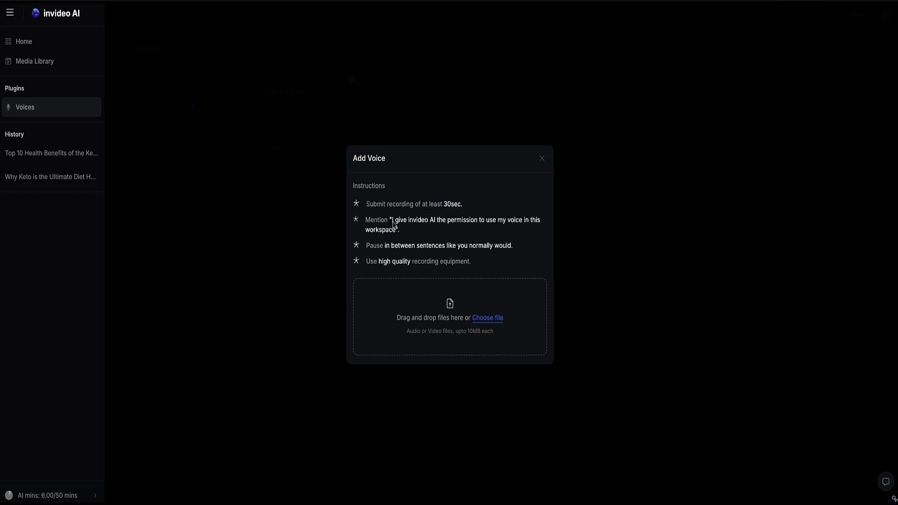
drag(392, 225, 517, 250)
click(405, 249)
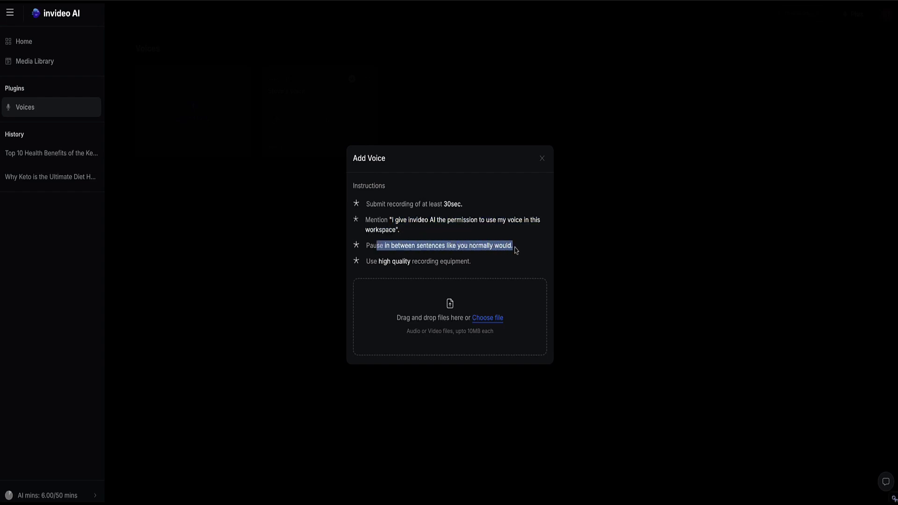
Note the pause and high-quality equipment guidance, then upload the voice recording file.
click(366, 263)
drag(368, 265, 472, 267)
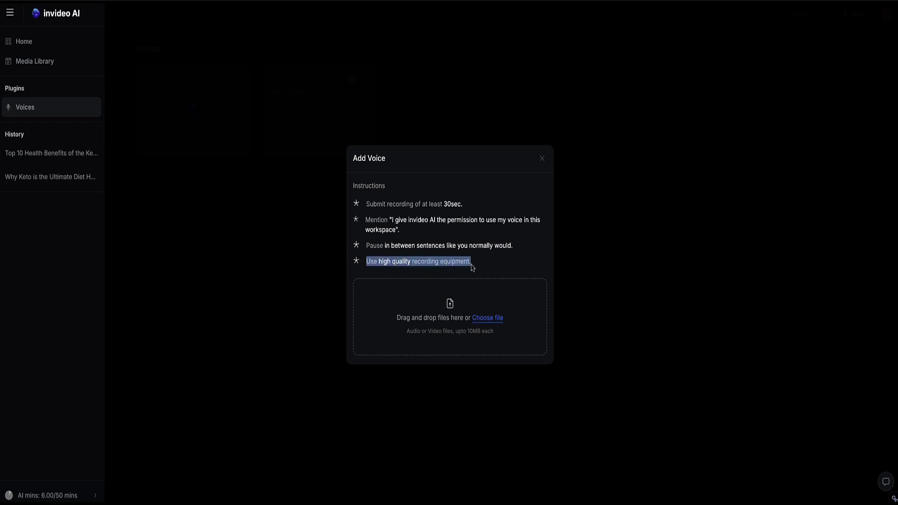
click(473, 268)
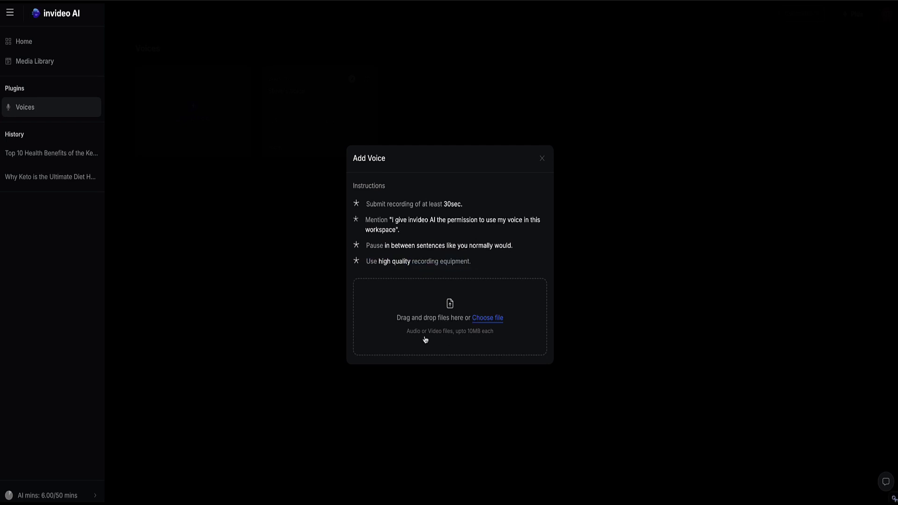
click(449, 305)
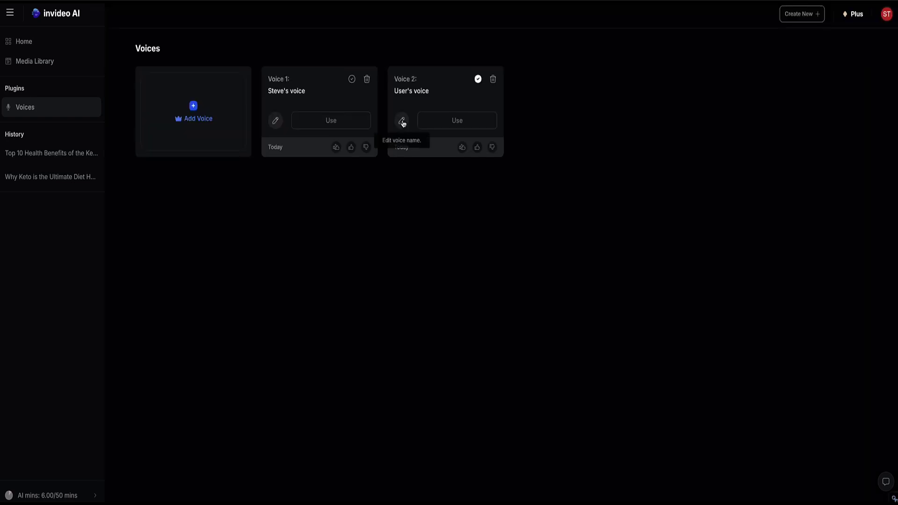
Rename the new Voice 2 clone by entering a new name.
click(401, 121)
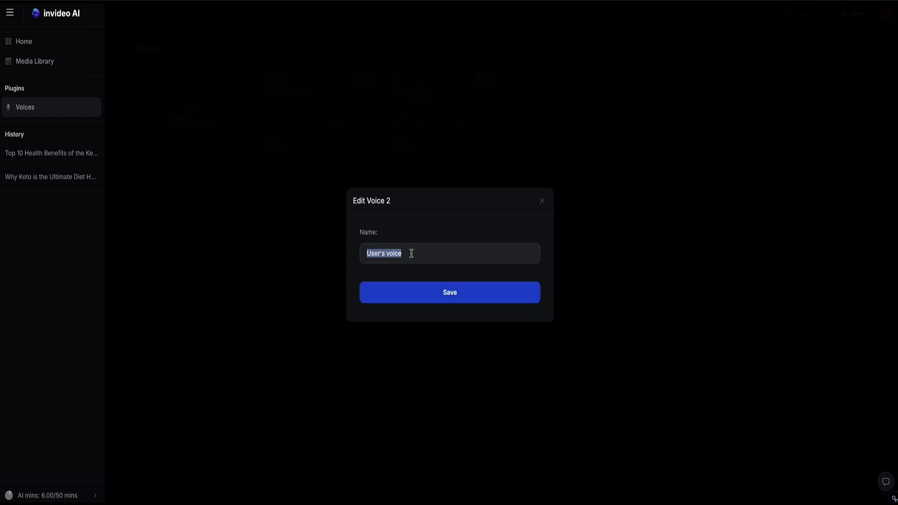
text(J)
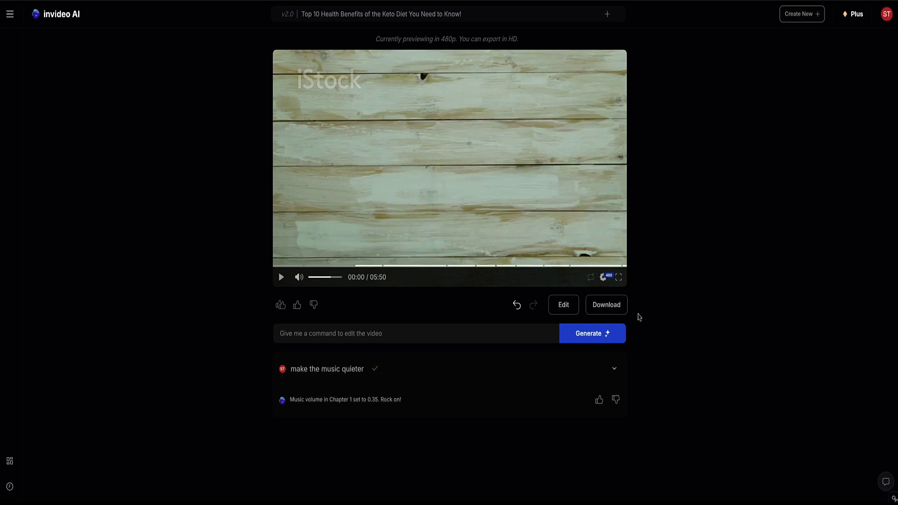
Open the Download Settings showing no watermarks, no branding and 1080p, then go to pricing.
click(606, 305)
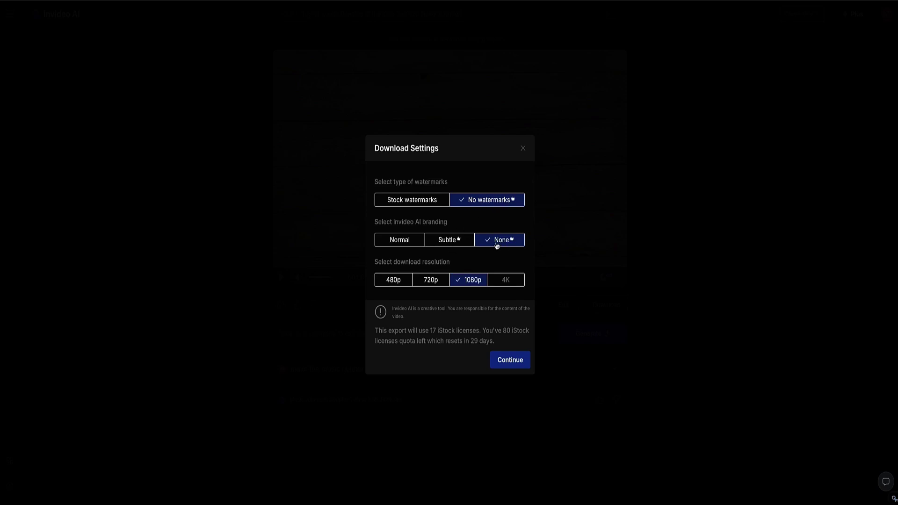
drag(449, 263, 376, 265)
click(473, 335)
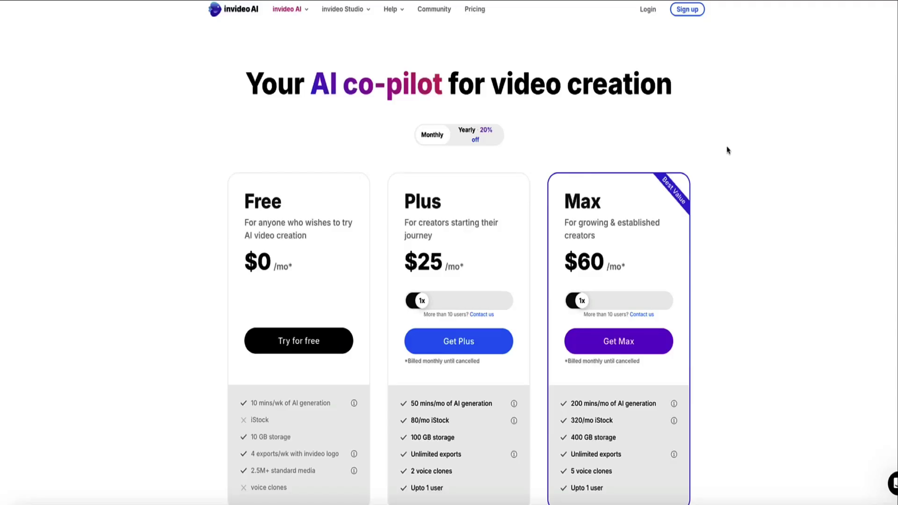
Toggle pricing between yearly and monthly, comparing Plus at $20 and Max at $60 versus $48.
scroll(226, 208, down, 1)
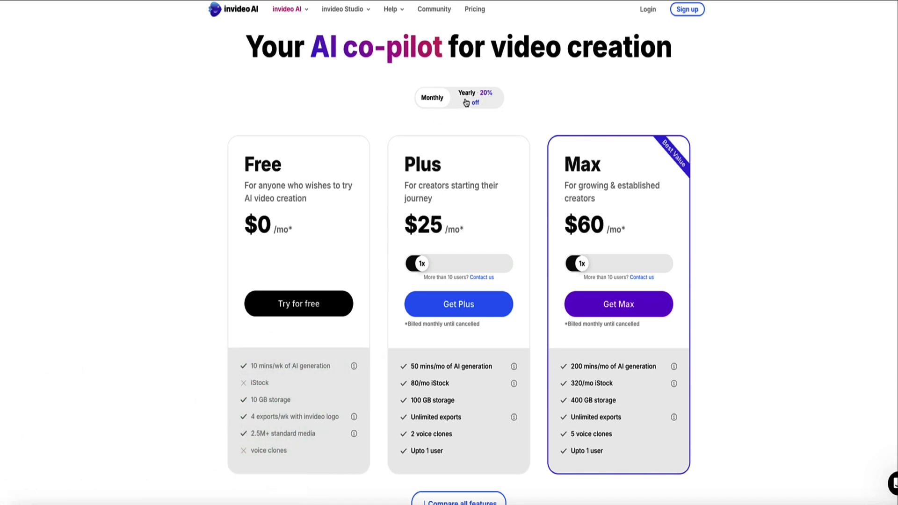
click(470, 96)
drag(449, 225, 405, 226)
click(475, 209)
click(462, 95)
drag(622, 229, 563, 227)
click(601, 182)
click(466, 88)
drag(627, 232, 563, 226)
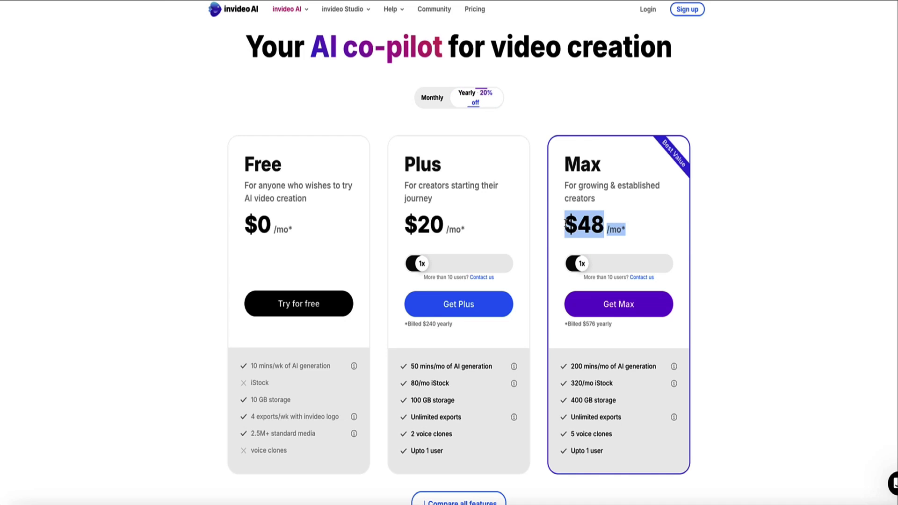
click(240, 353)
Highlight plan limits: Free 10 mins/wk, 4 exports; Plus 50 mins, 80 iStock, 100 GB; Max 200 mins, 320 iStock.
scroll(240, 352, down, 1)
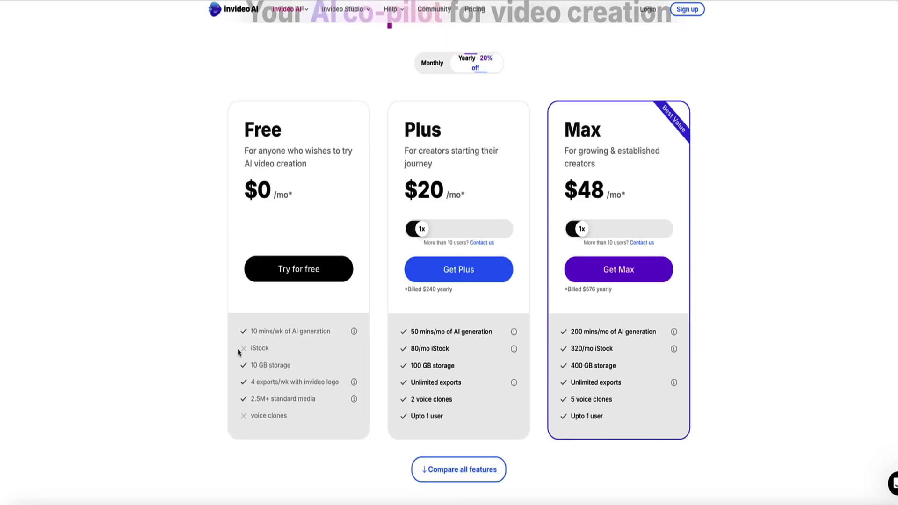
drag(327, 332, 251, 334)
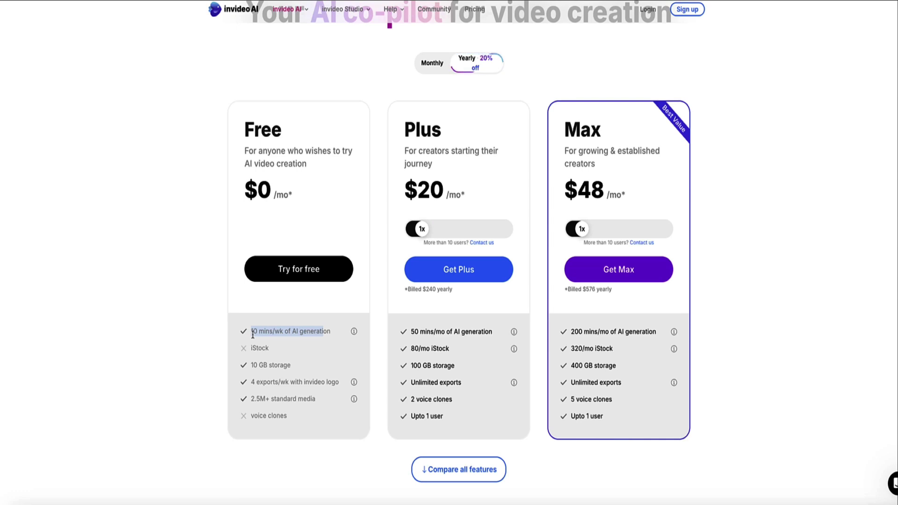
drag(251, 383, 294, 382)
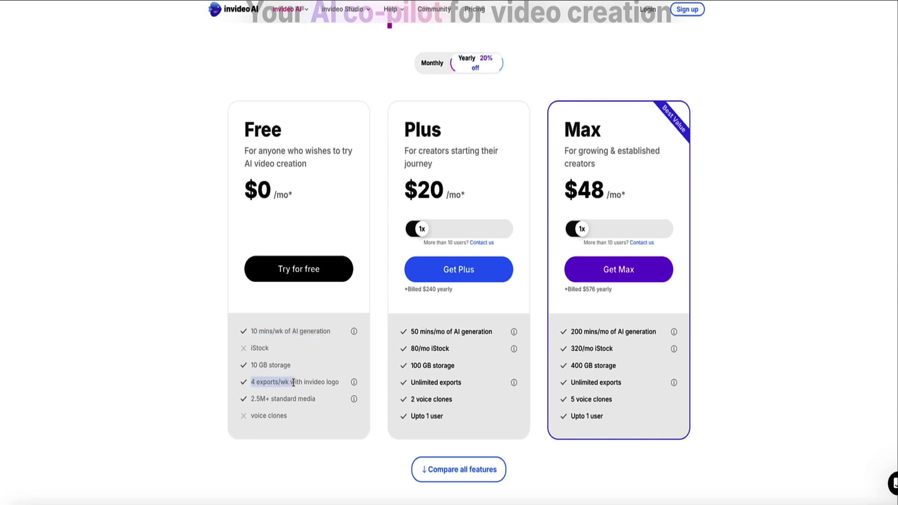
click(293, 383)
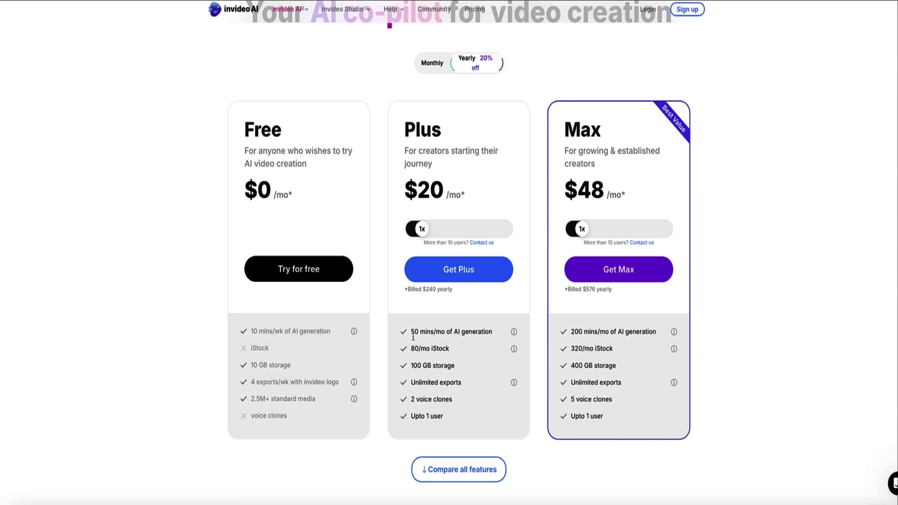
drag(412, 333, 492, 333)
drag(410, 349, 425, 347)
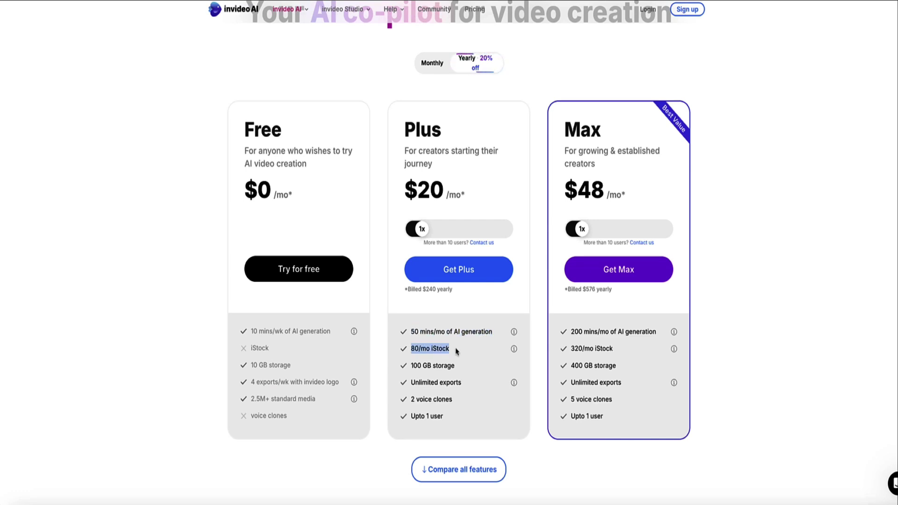
drag(456, 366, 409, 417)
click(570, 333)
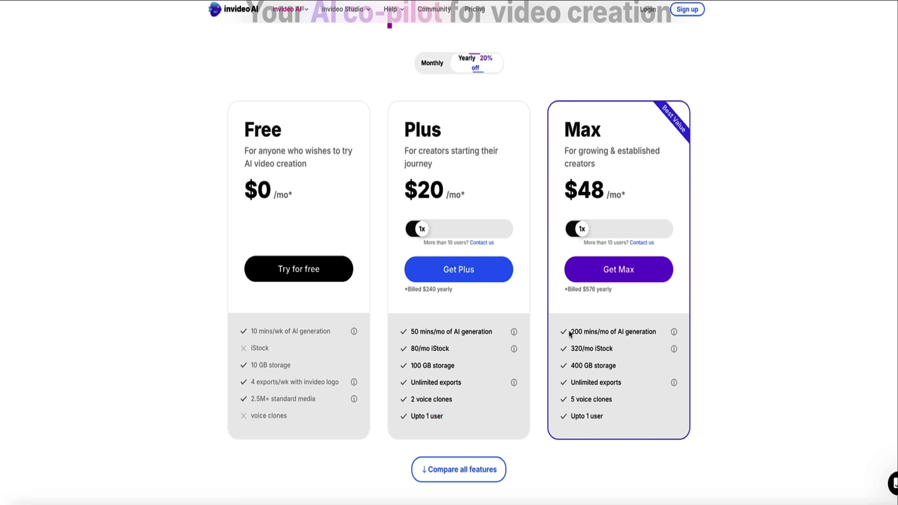
drag(573, 331, 658, 340)
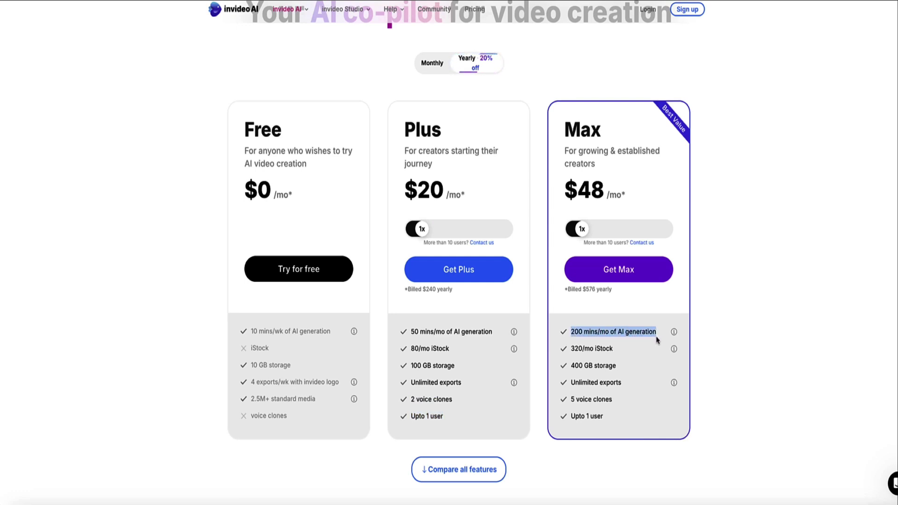
drag(571, 349, 615, 352)
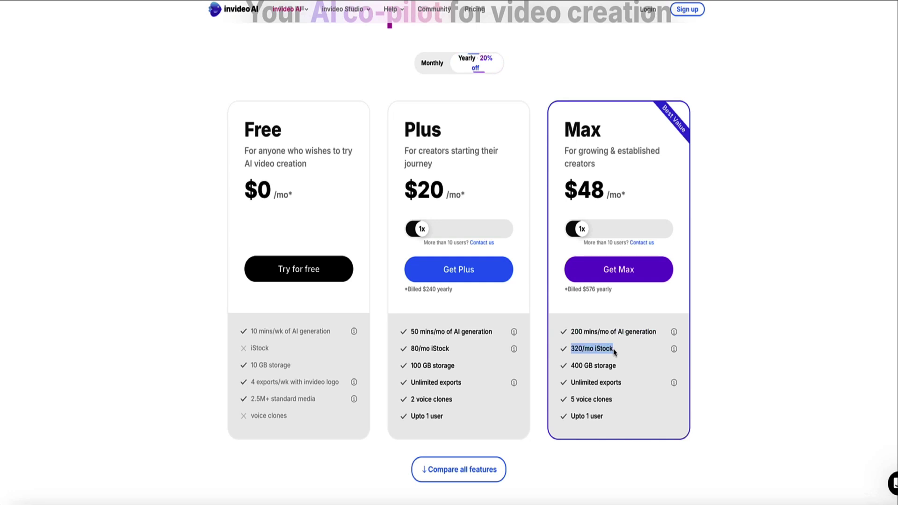
click(610, 359)
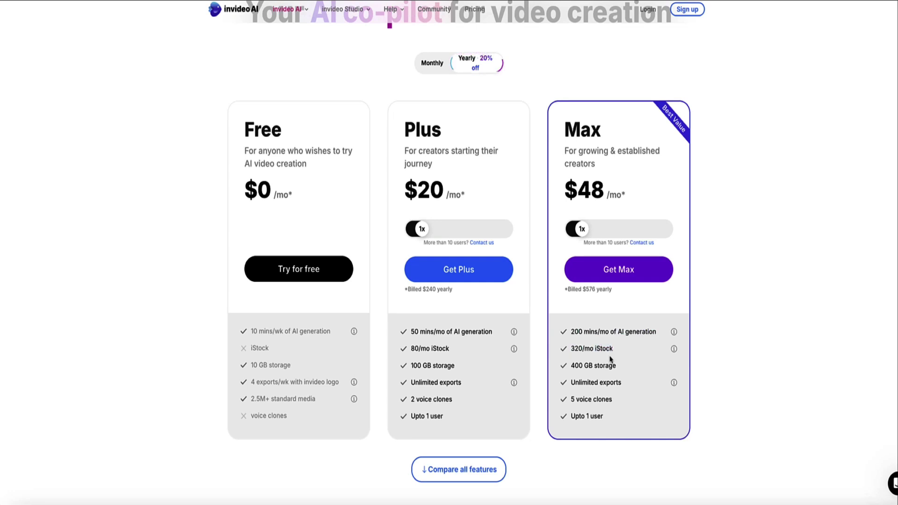